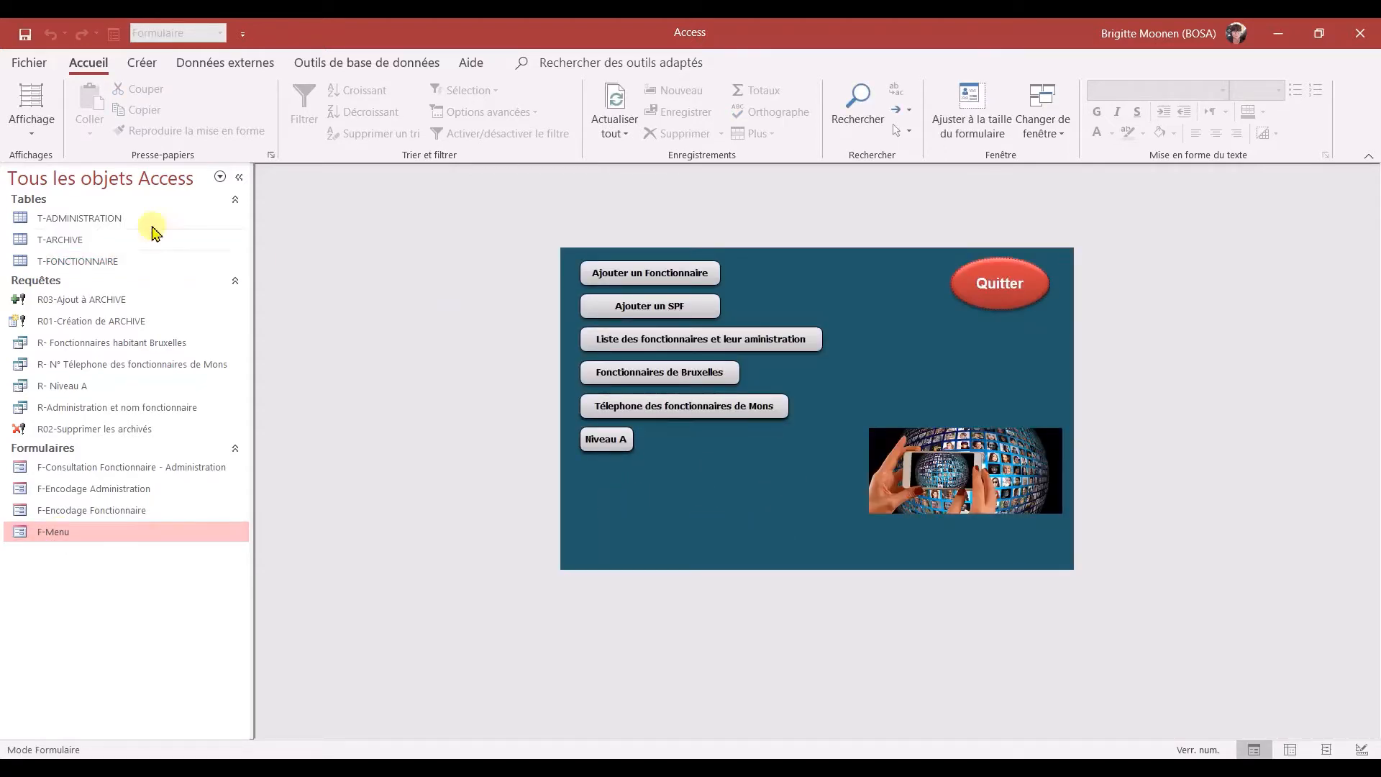
Switch the F-Menu form to design view, duplicate the Niveau A button and place the copy directly below the original.
click(31, 115)
click(82, 295)
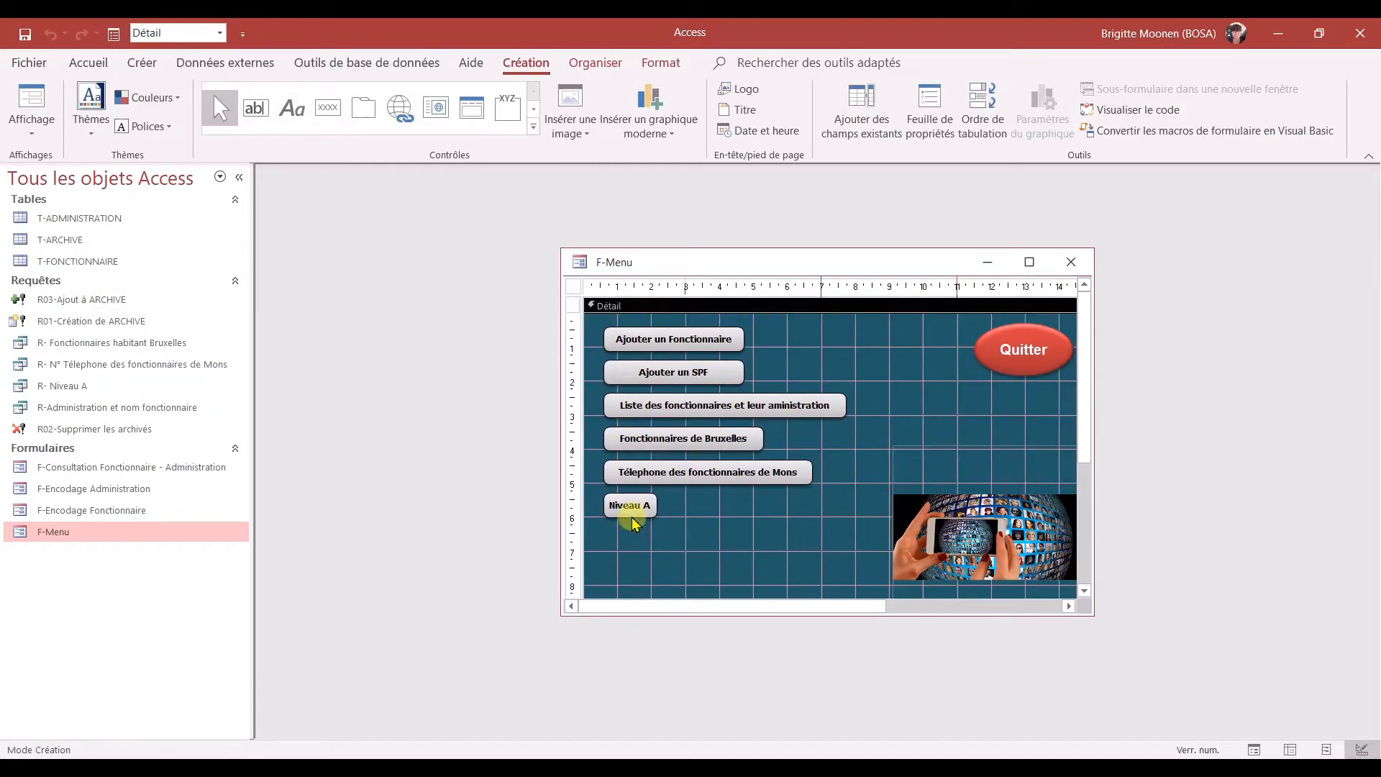
click(627, 510)
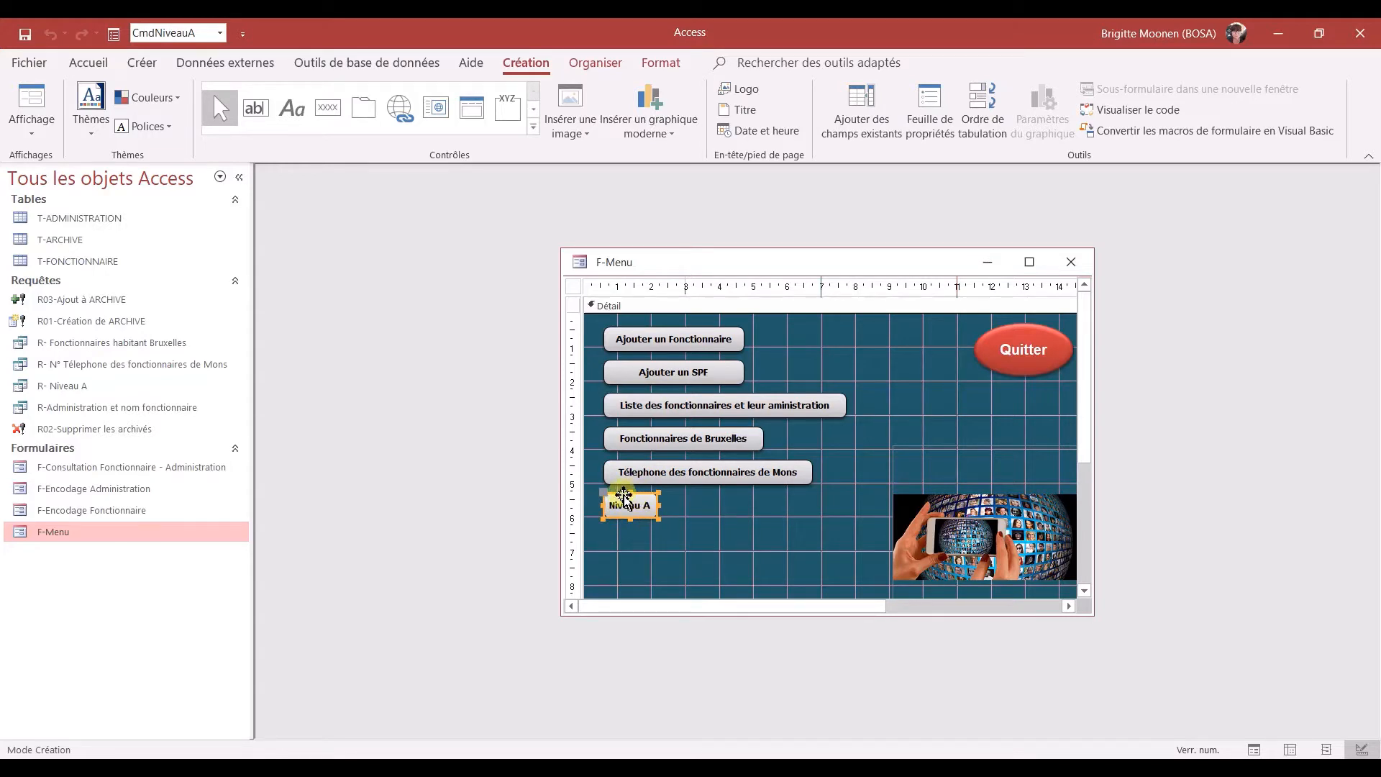
right_click(624, 496)
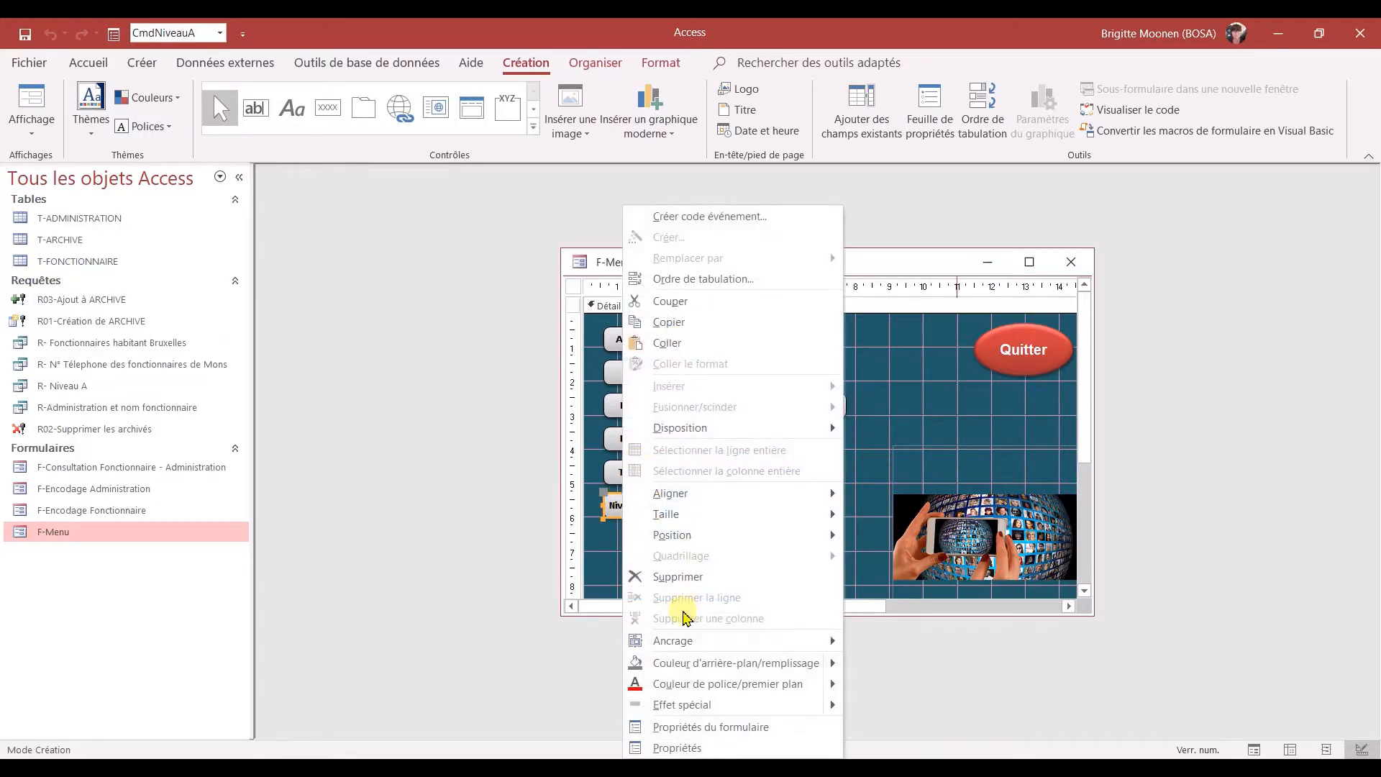
click(672, 322)
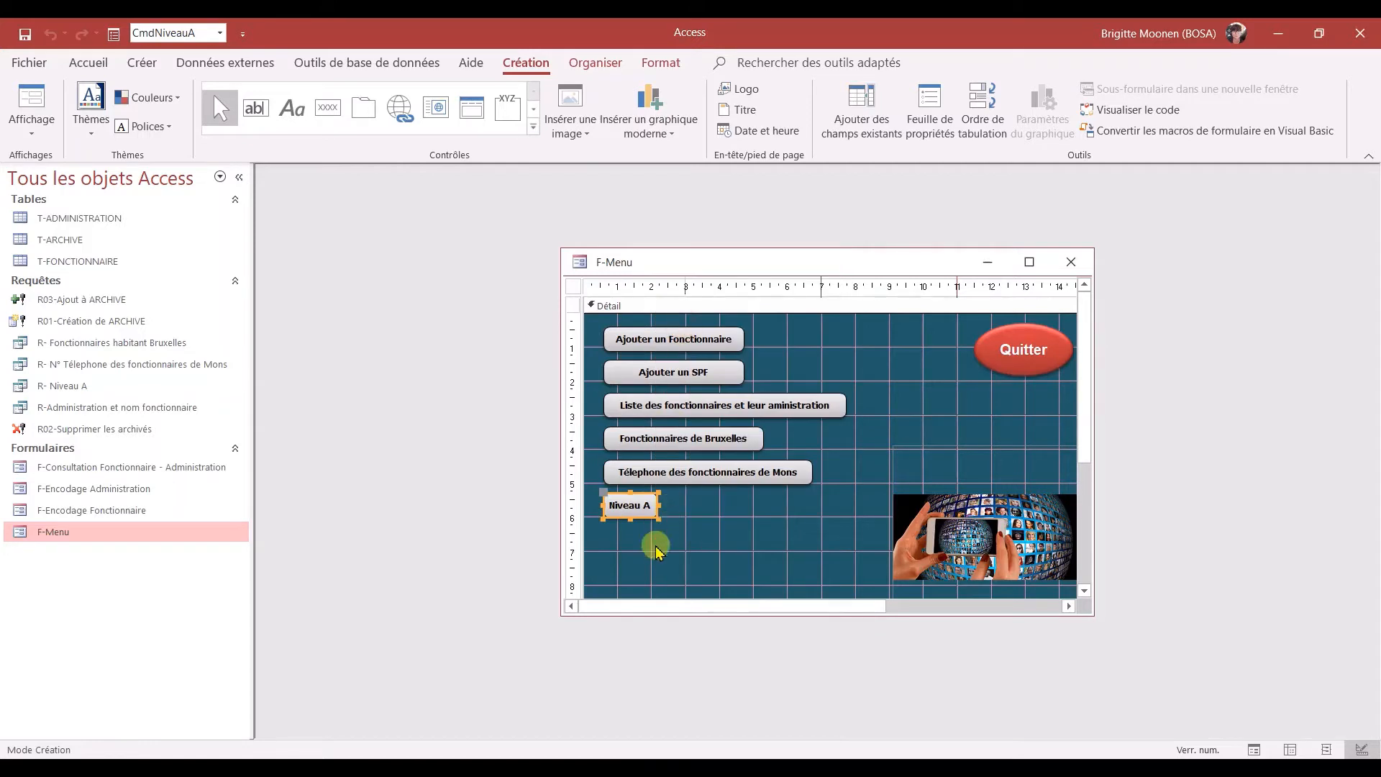
click(658, 549)
right_click(658, 550)
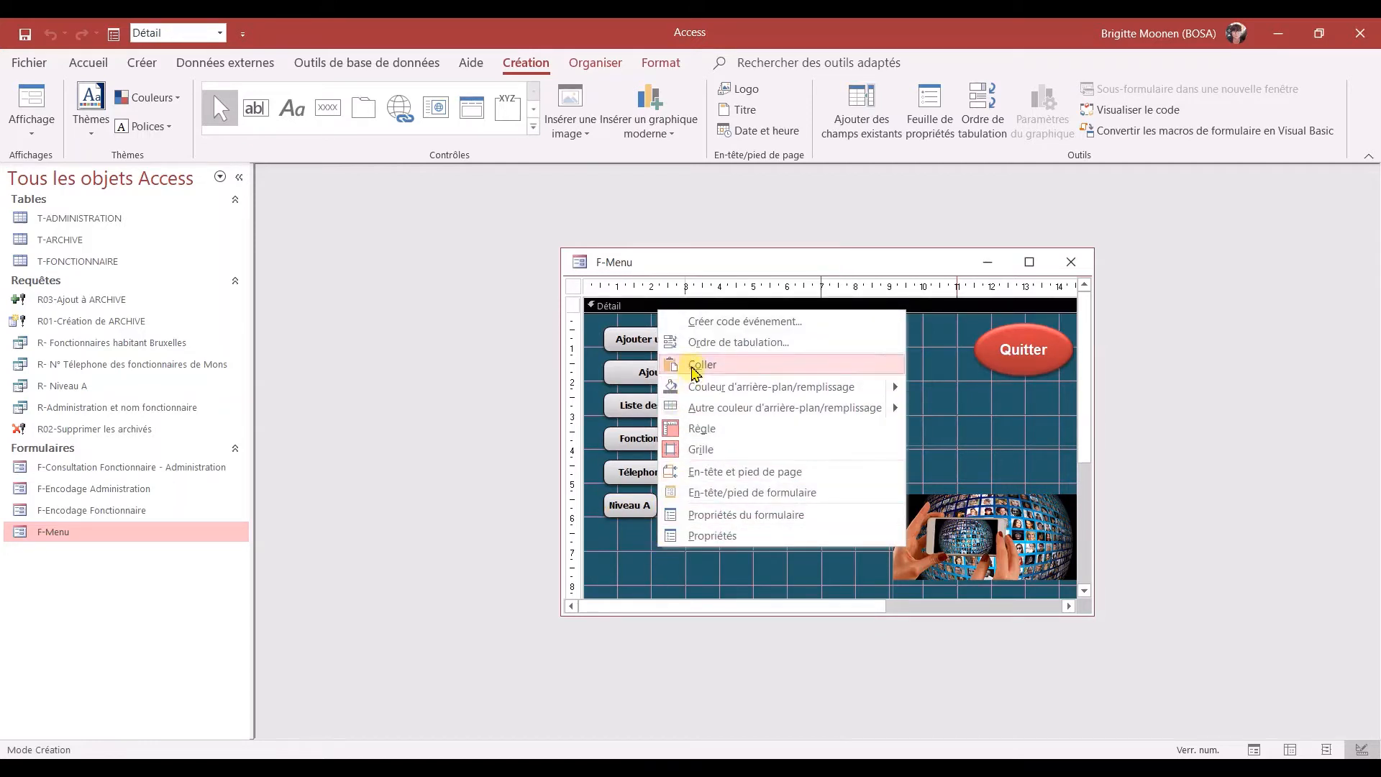
click(692, 372)
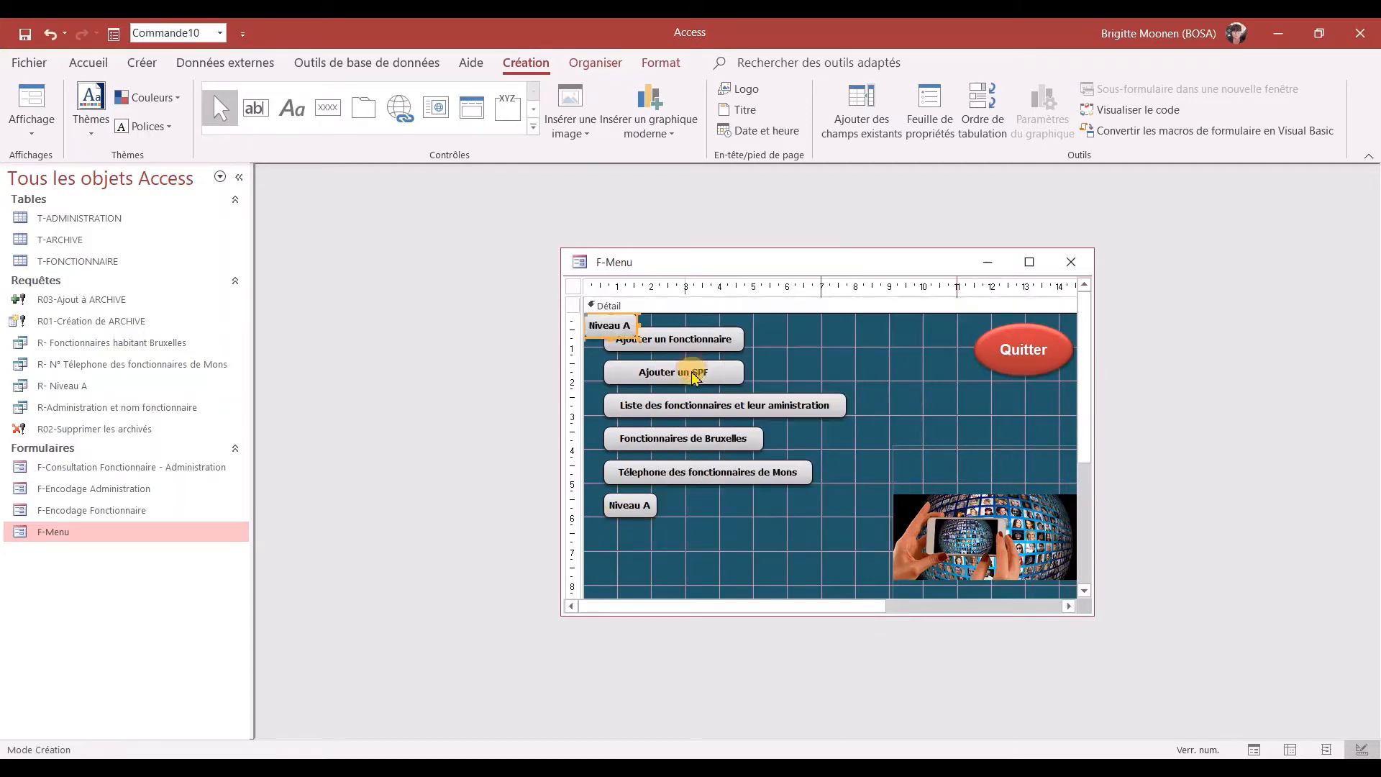
click(623, 338)
drag(623, 338, 636, 546)
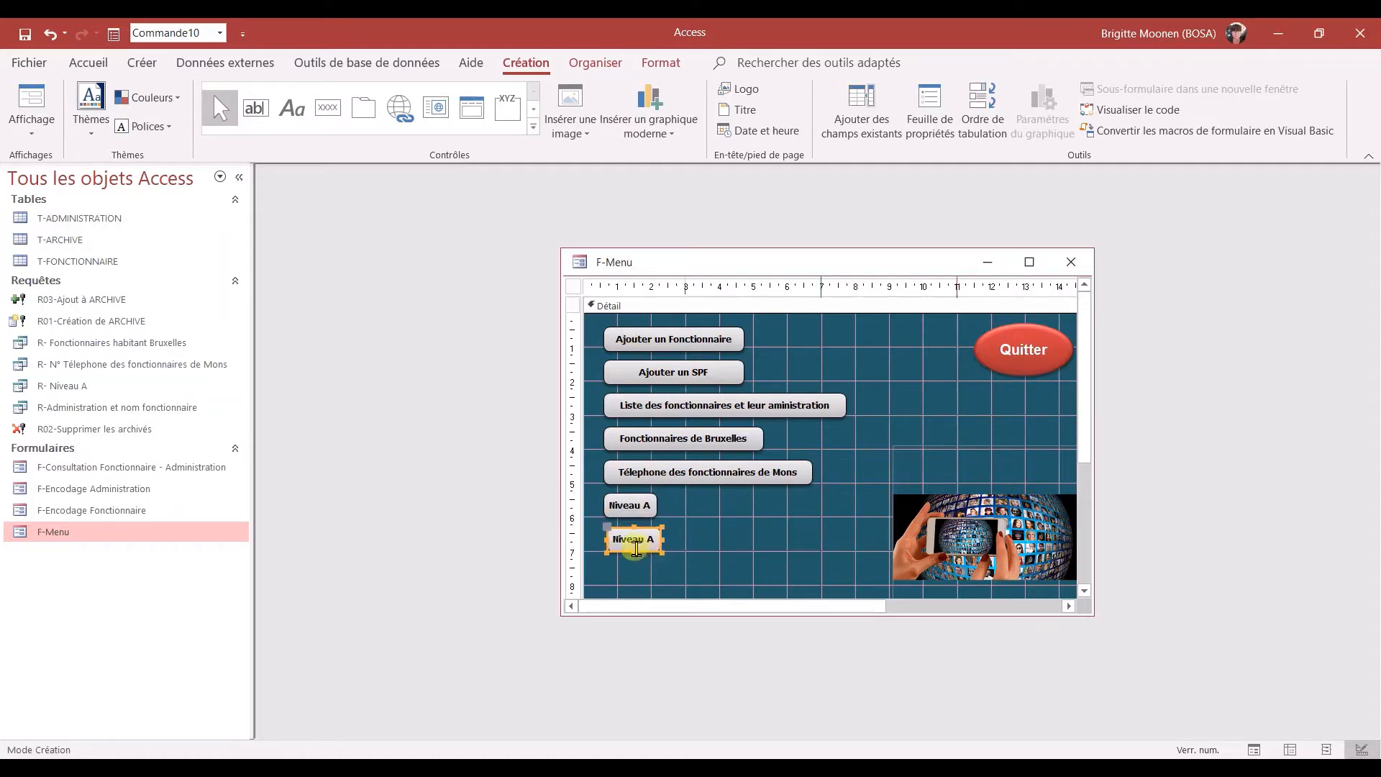
Change the caption of the copied button to "Archivage" and keep the button selected.
click(635, 548)
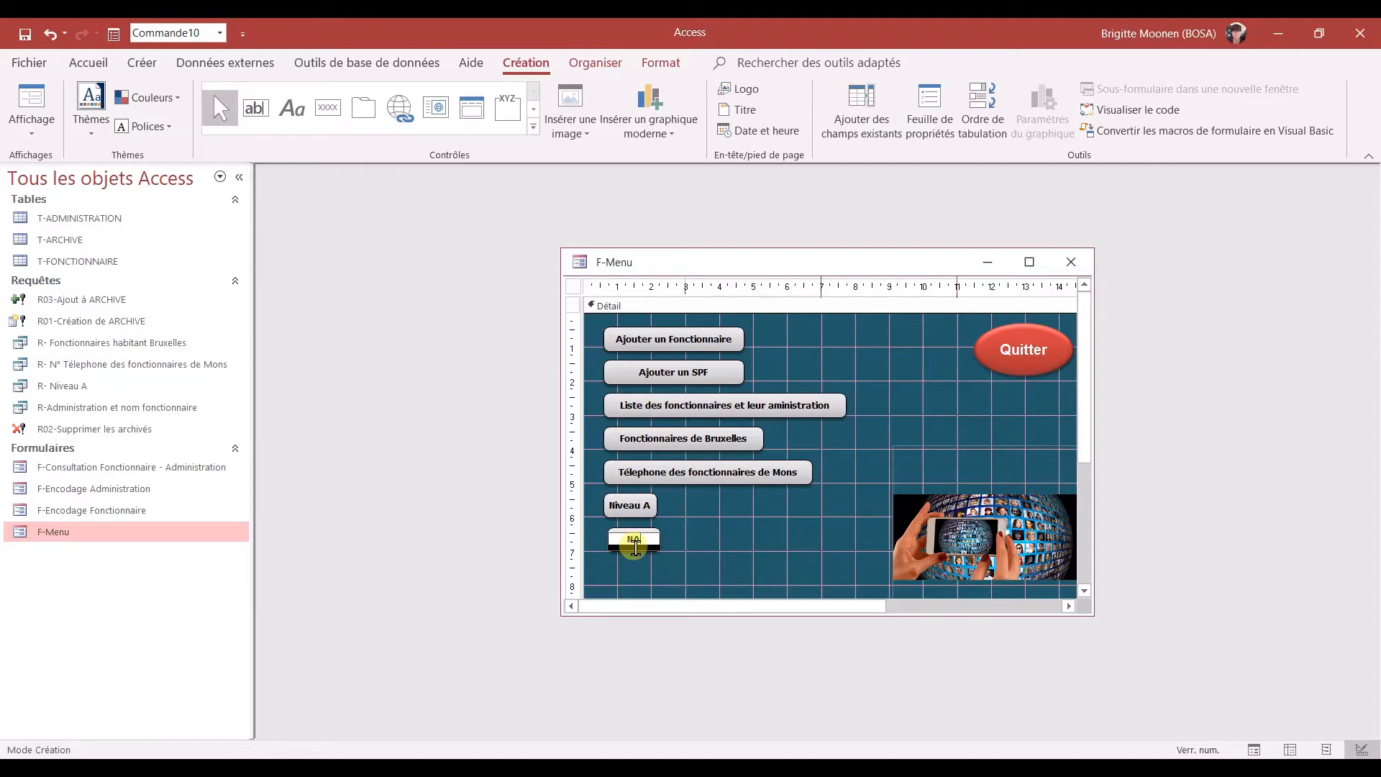
text(Archivage)
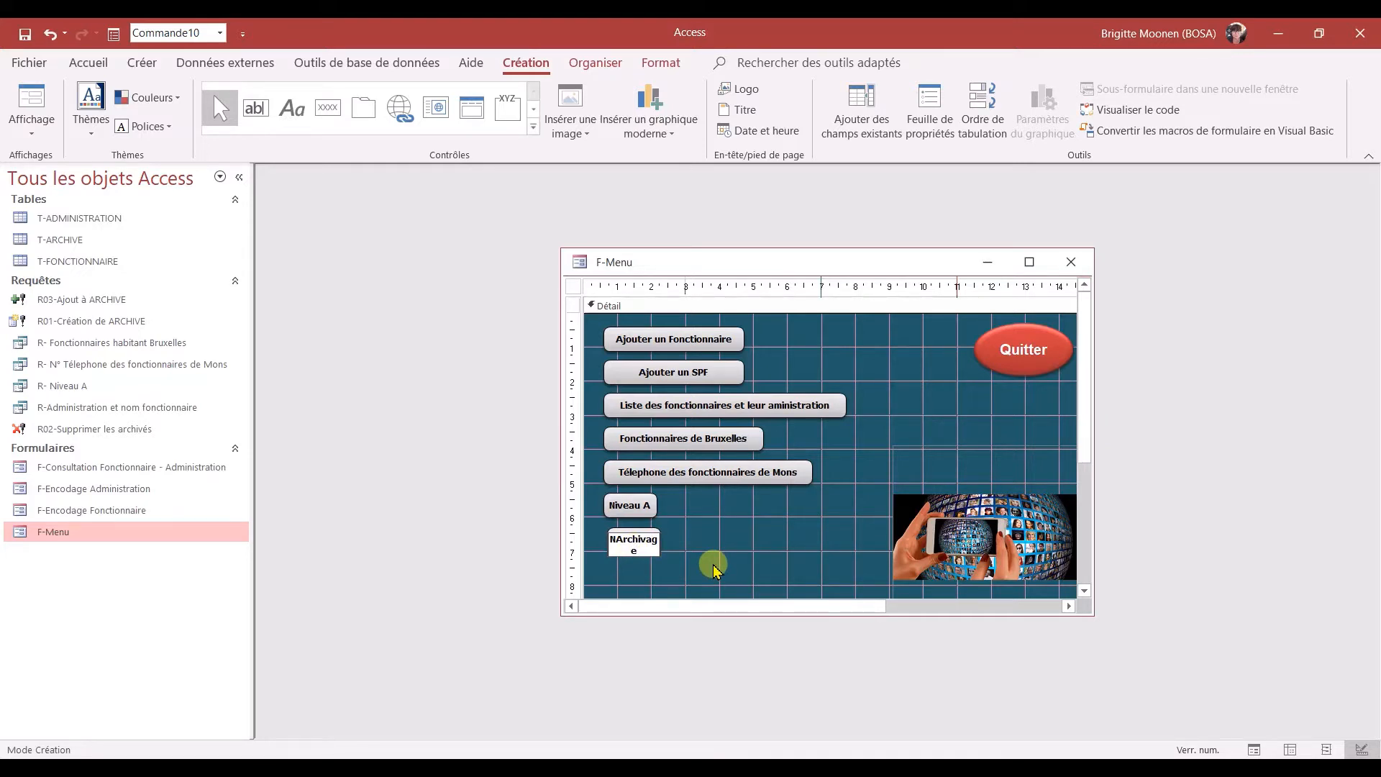
key(Delete)
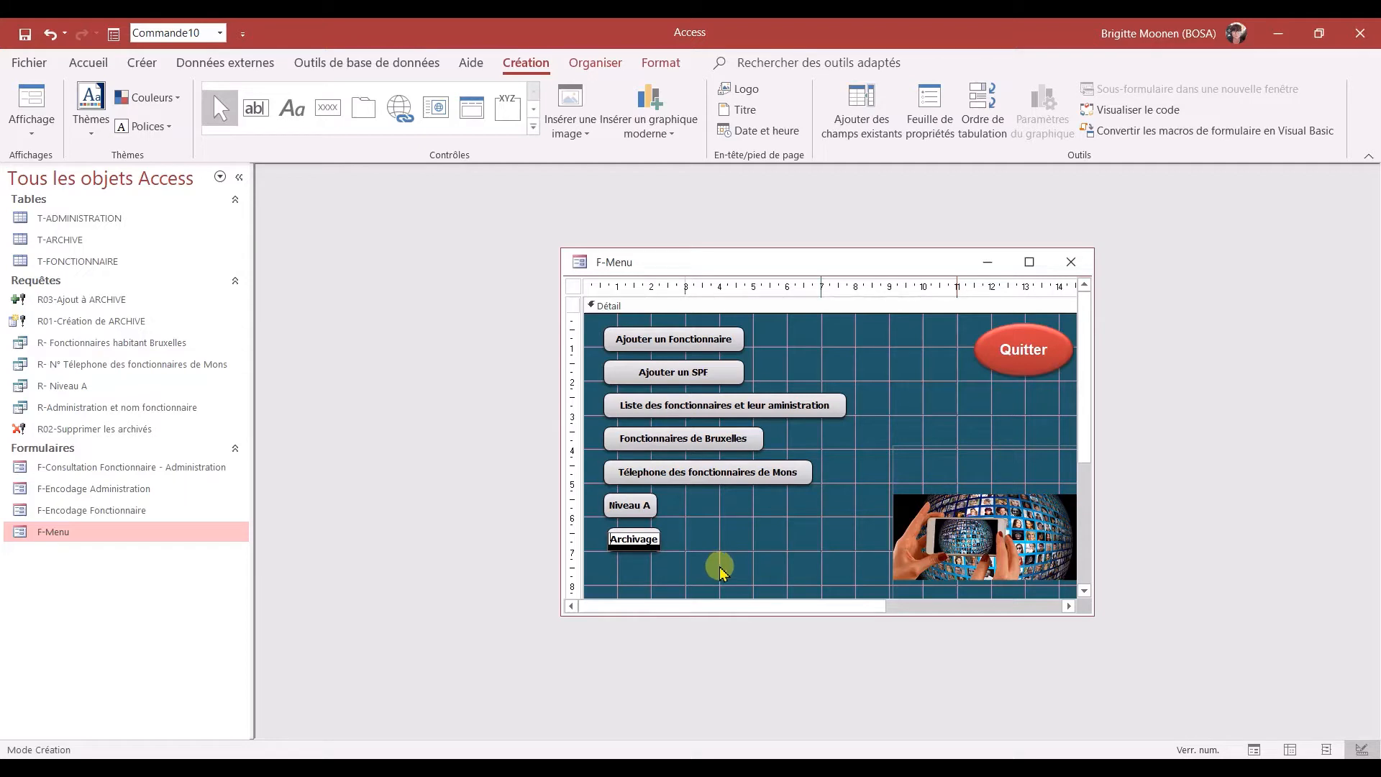
click(634, 540)
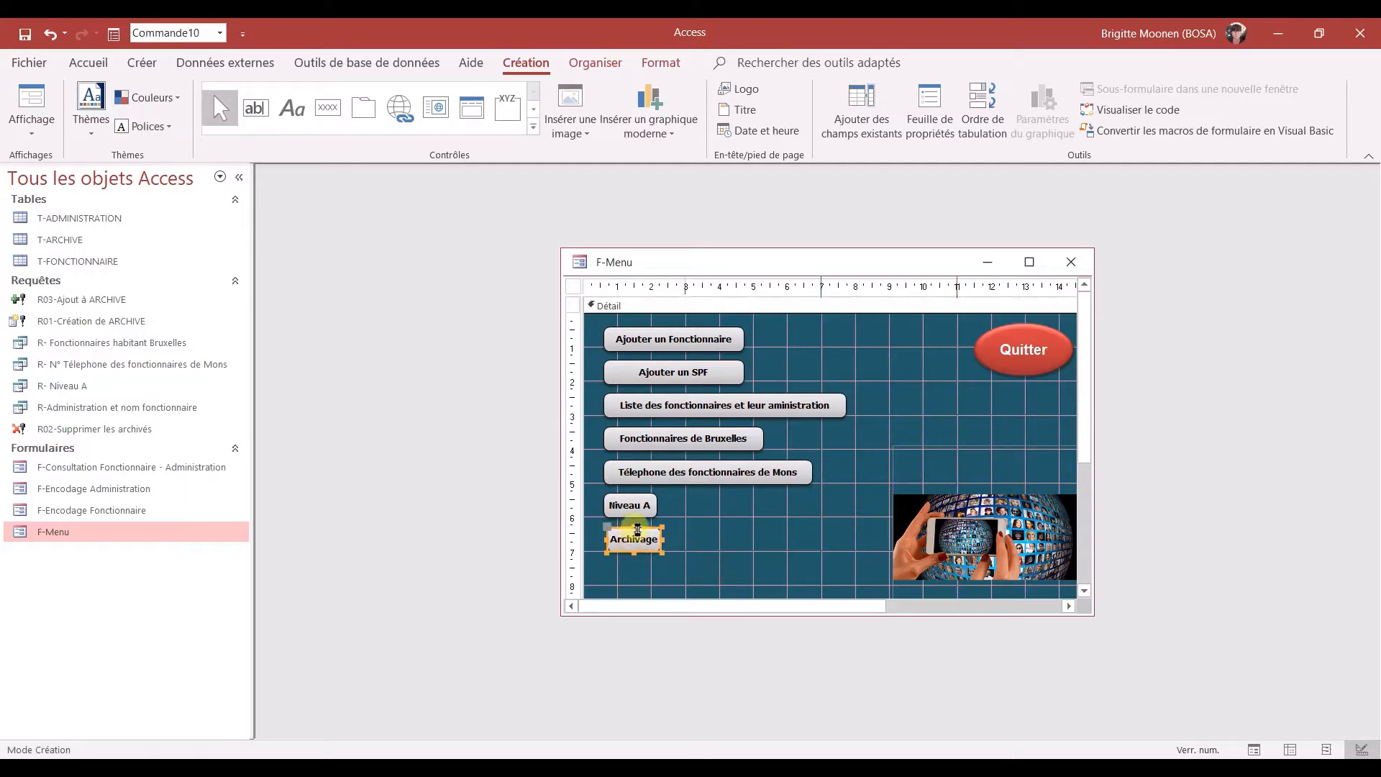
Remove the embedded macro from the Archivage button's Au clic event in its properties.
double_click(637, 530)
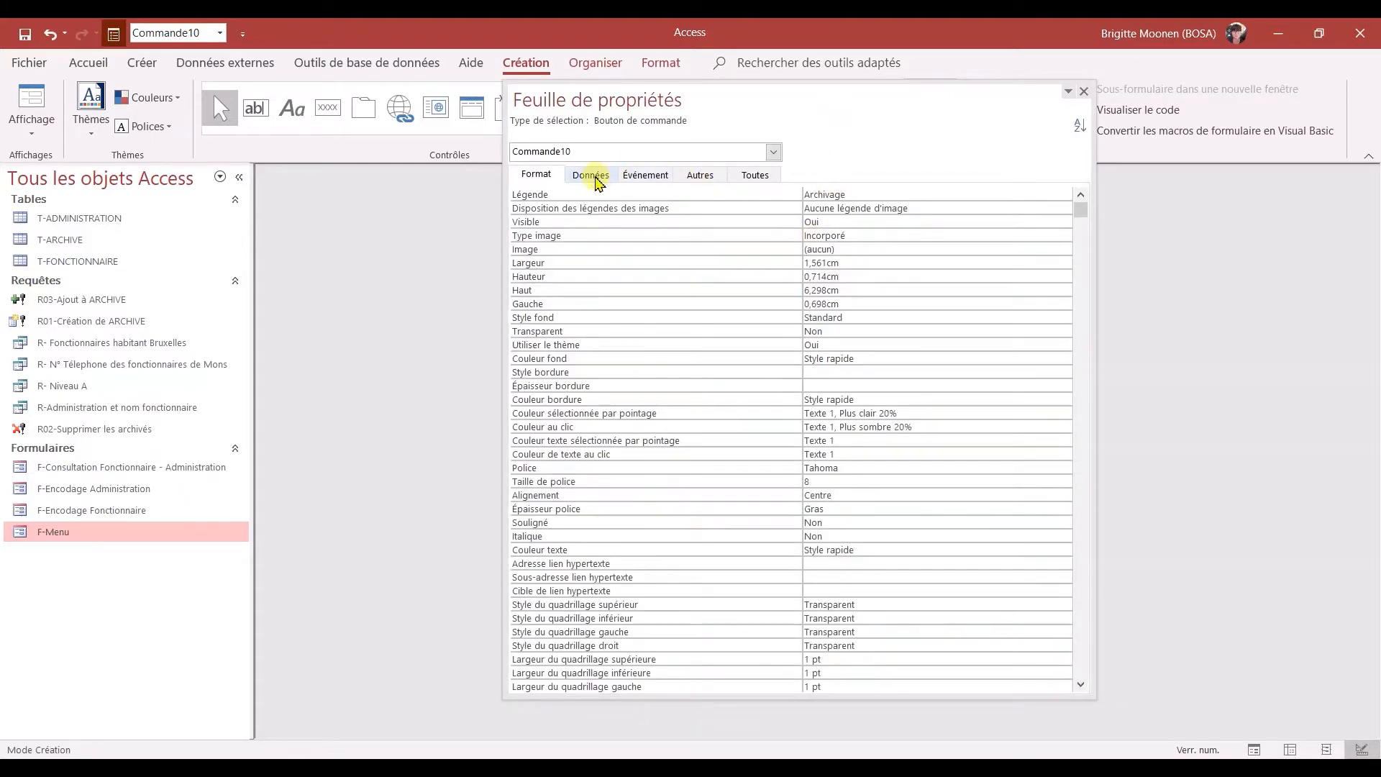
click(590, 180)
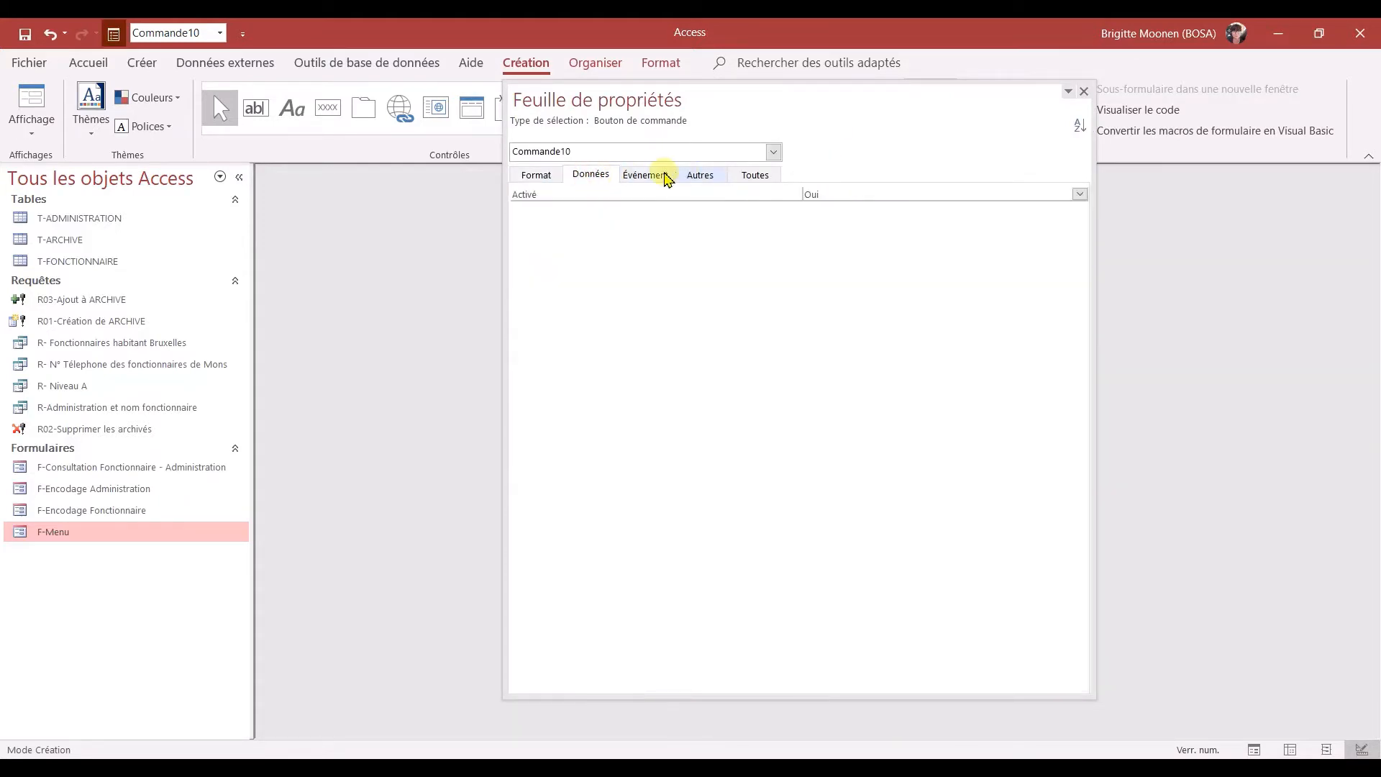
click(643, 176)
drag(878, 191, 777, 191)
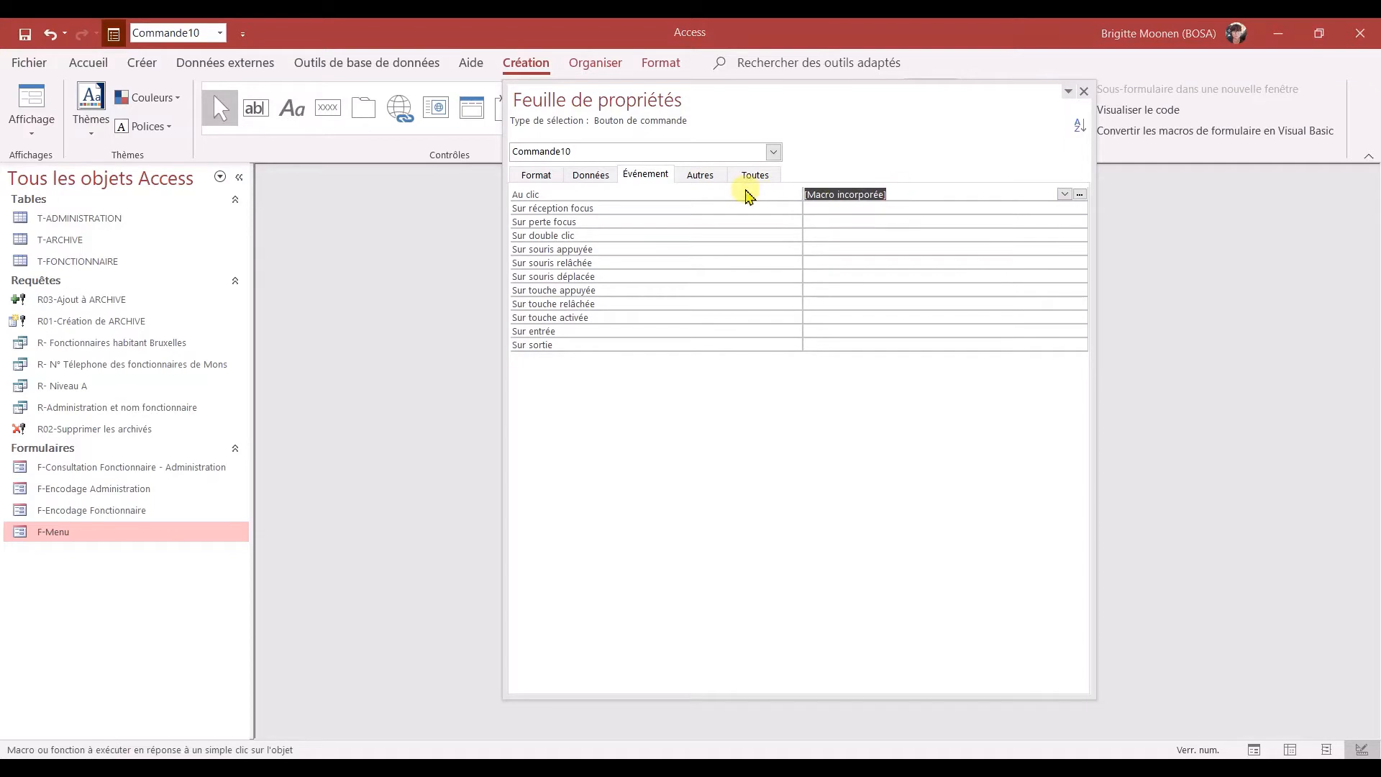
key(Delete)
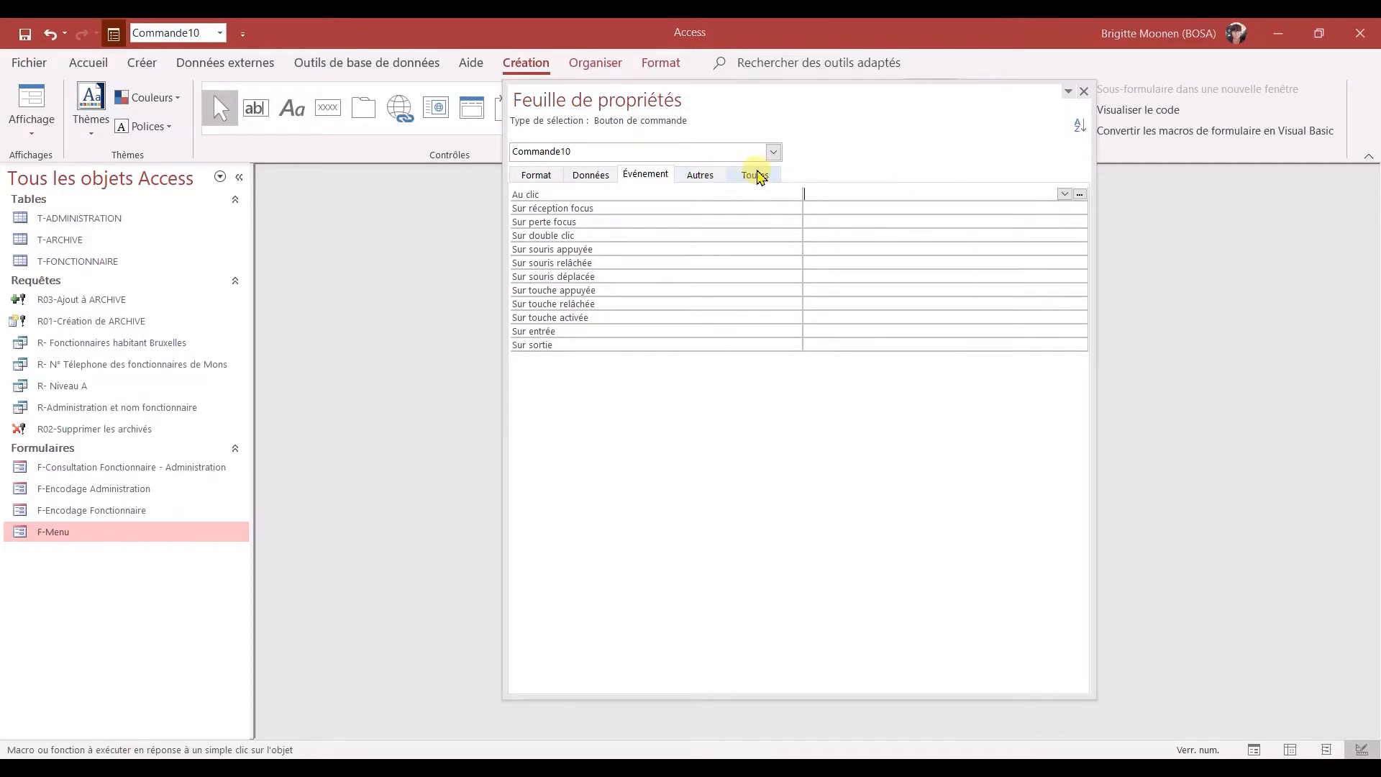
Set the Archivage button's Nom property to BtArchivage and close the property sheet.
click(753, 175)
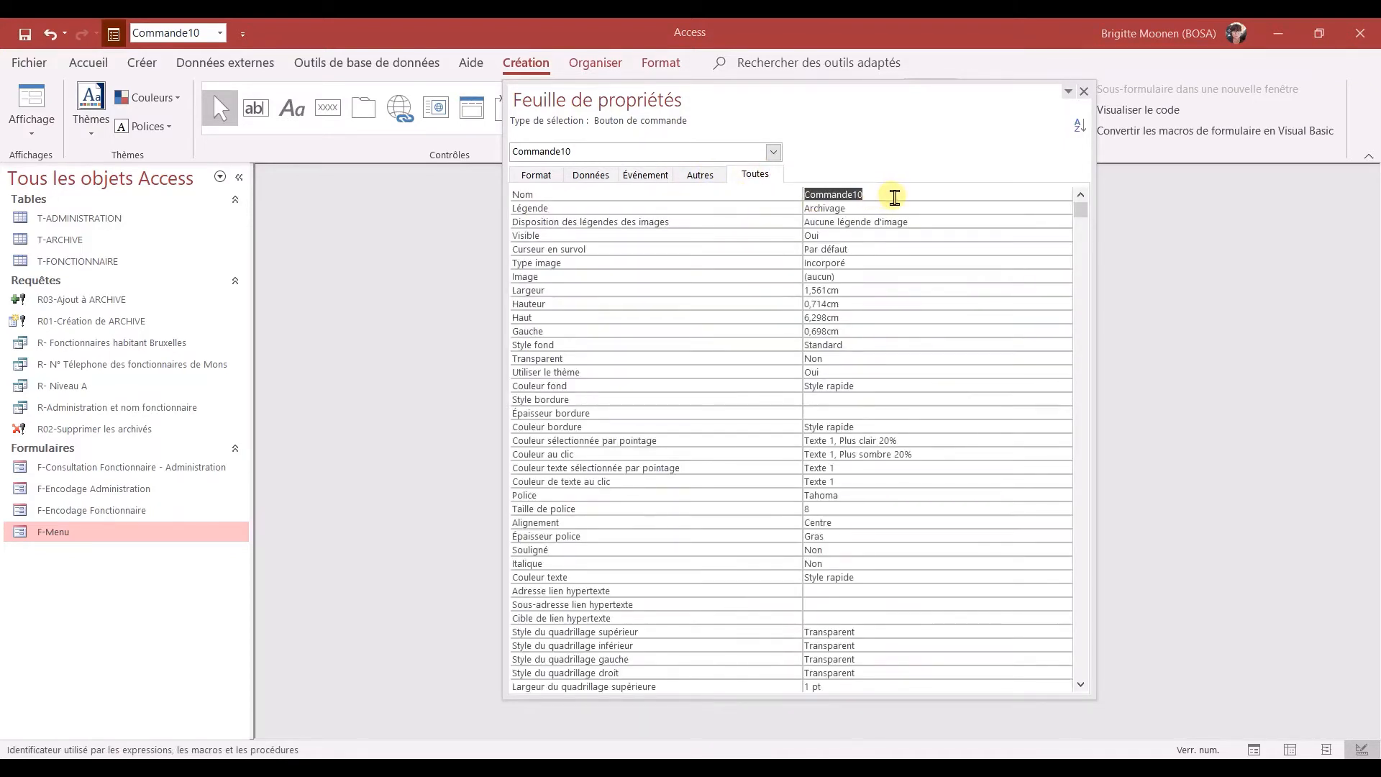
text(BtArchivage)
click(1084, 92)
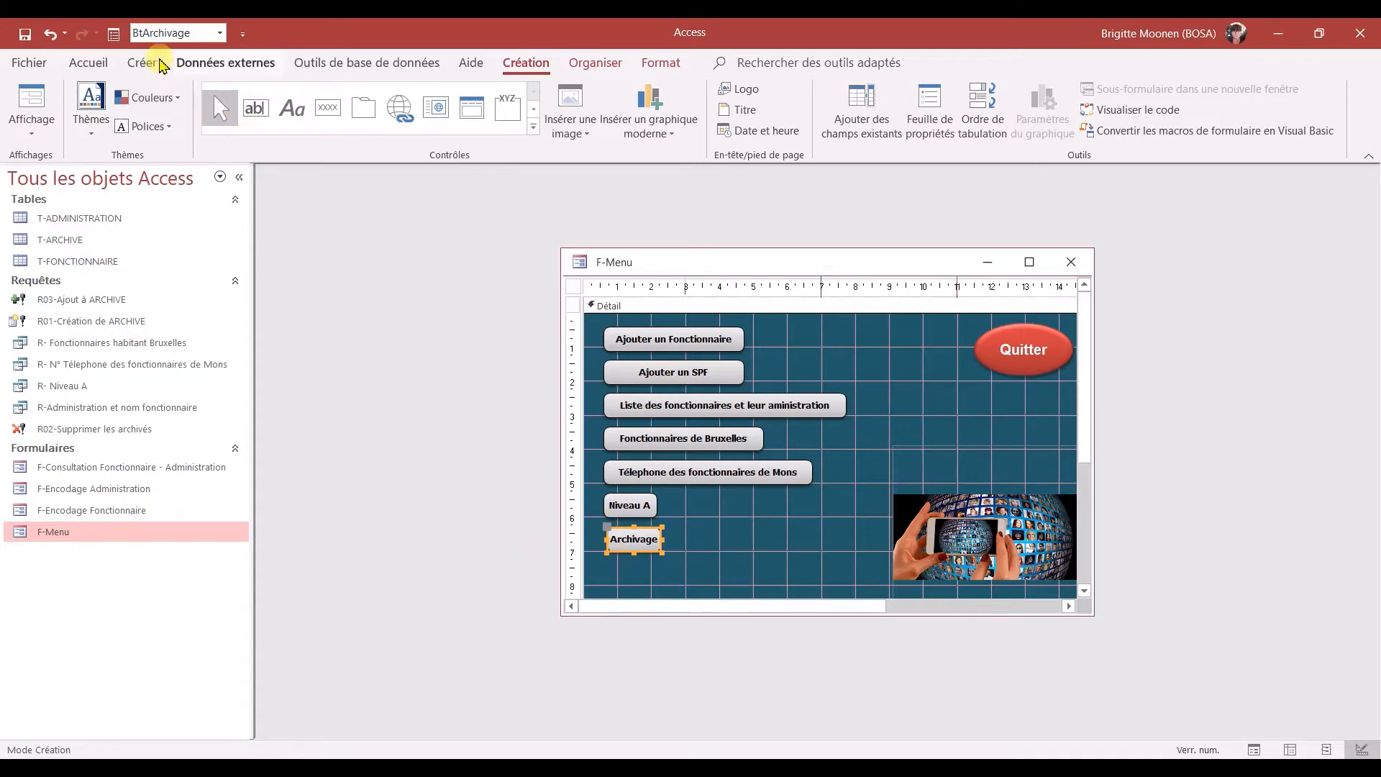
Create a new macro and add the comment "Archivage des personnes ne faisantplus partie du staff".
click(142, 64)
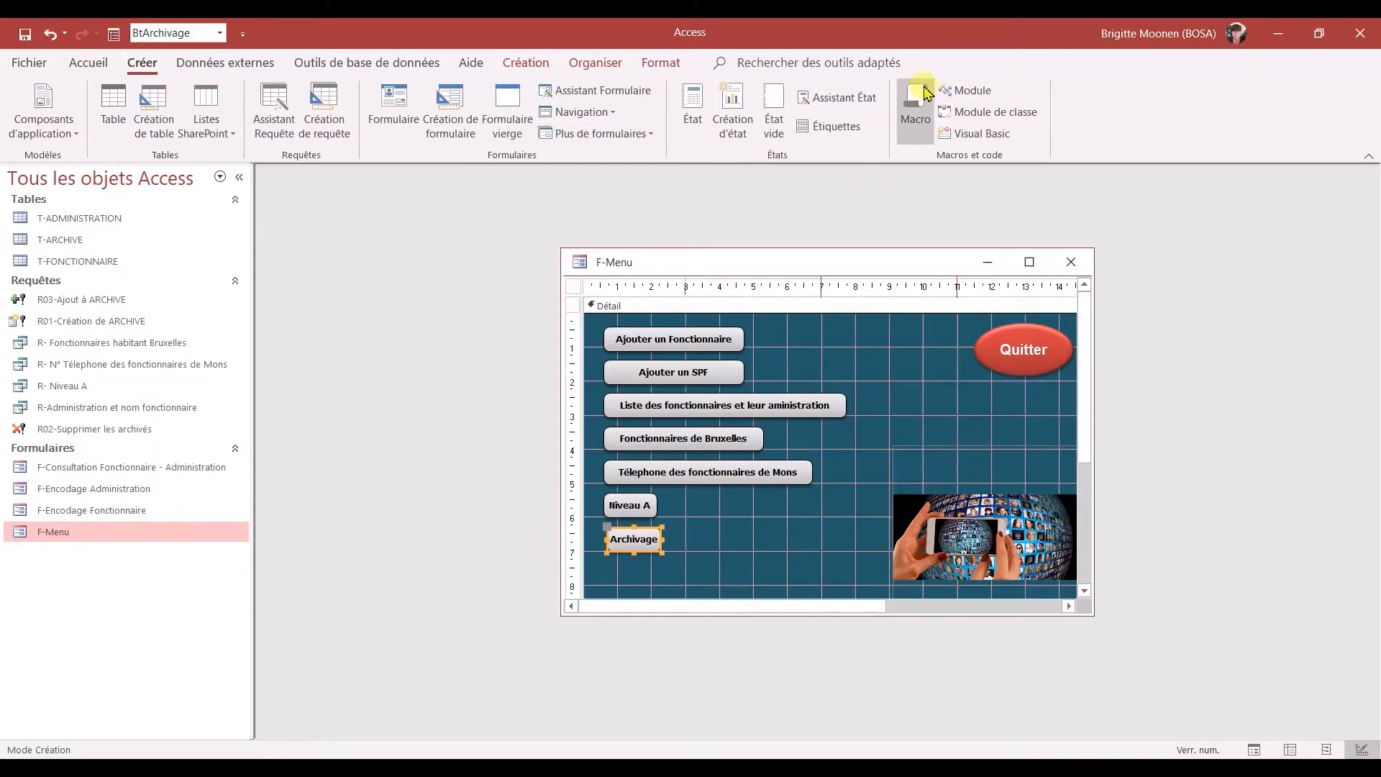
click(917, 108)
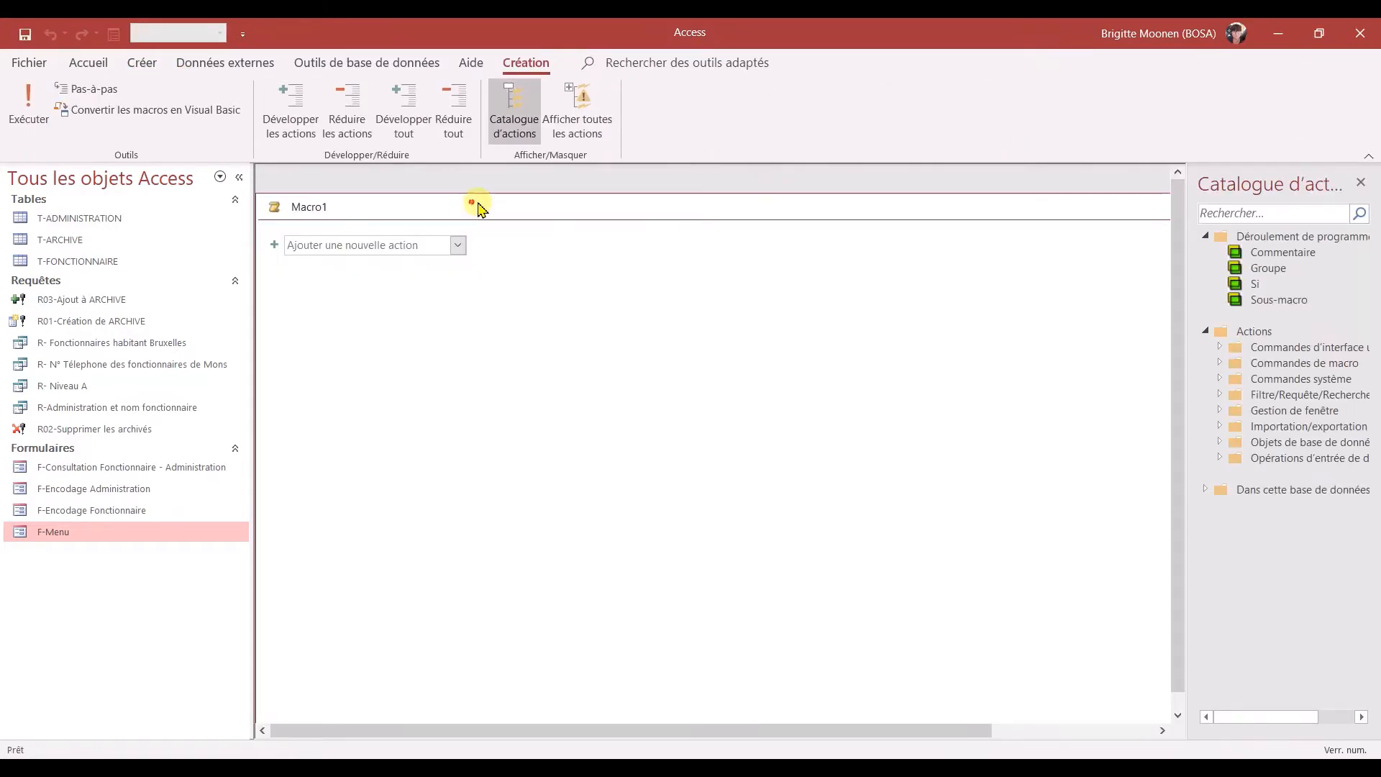
click(511, 229)
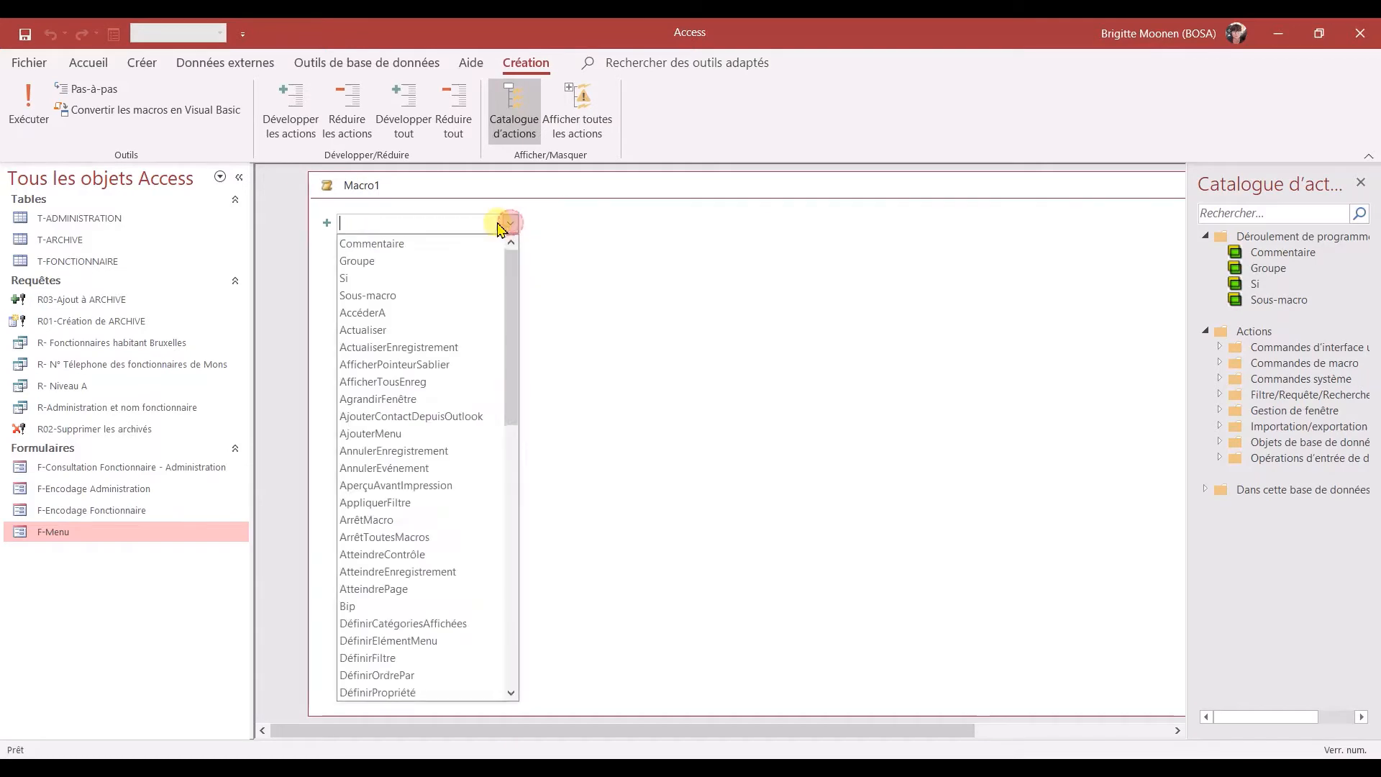
click(464, 242)
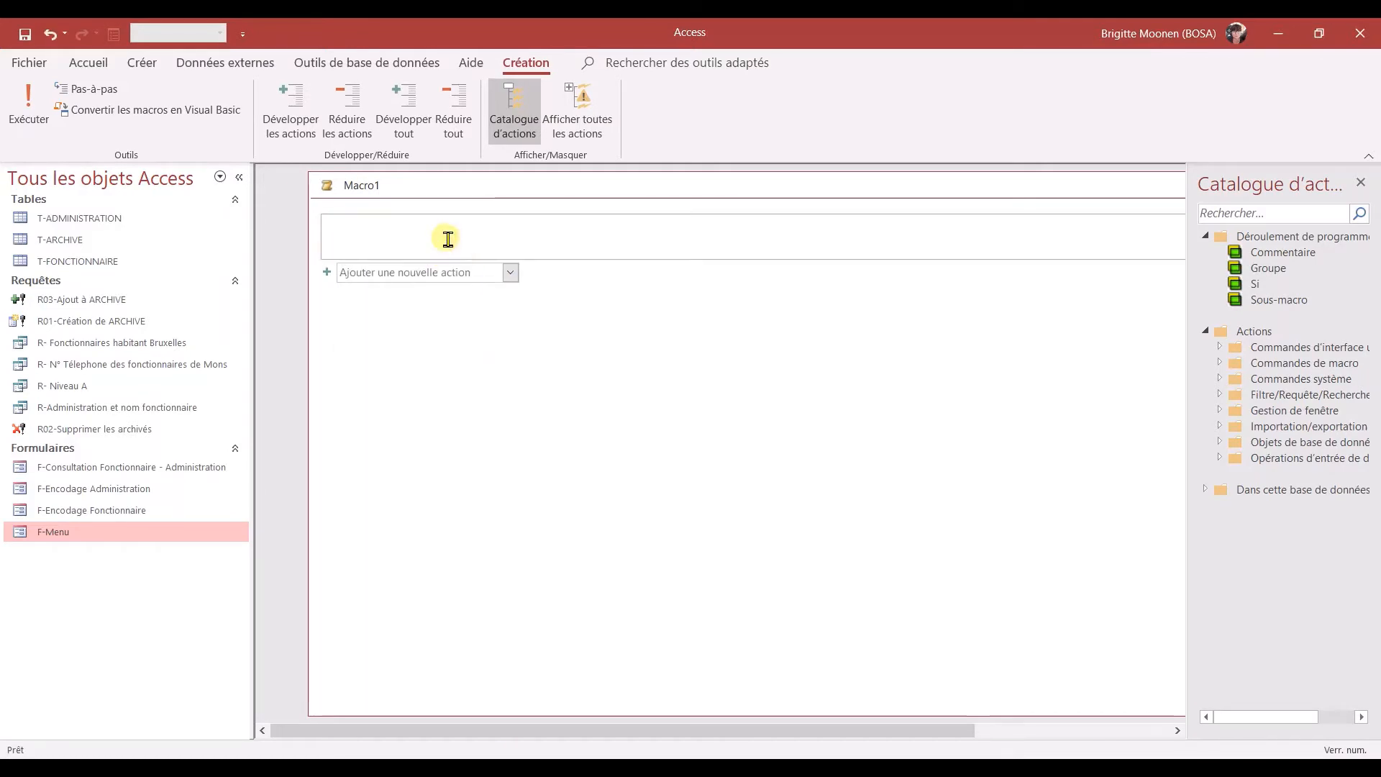
text(Archi)
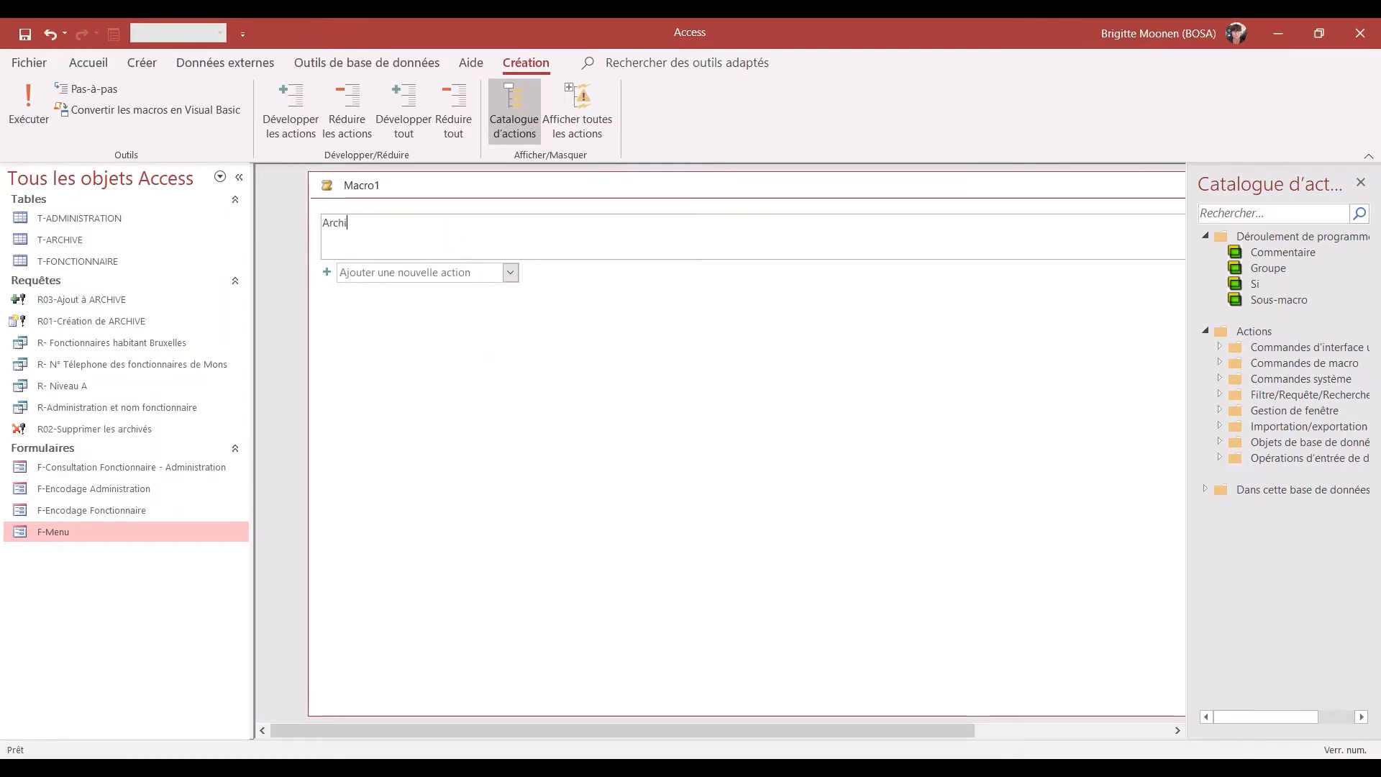
text(vage de s personnes ne fais)
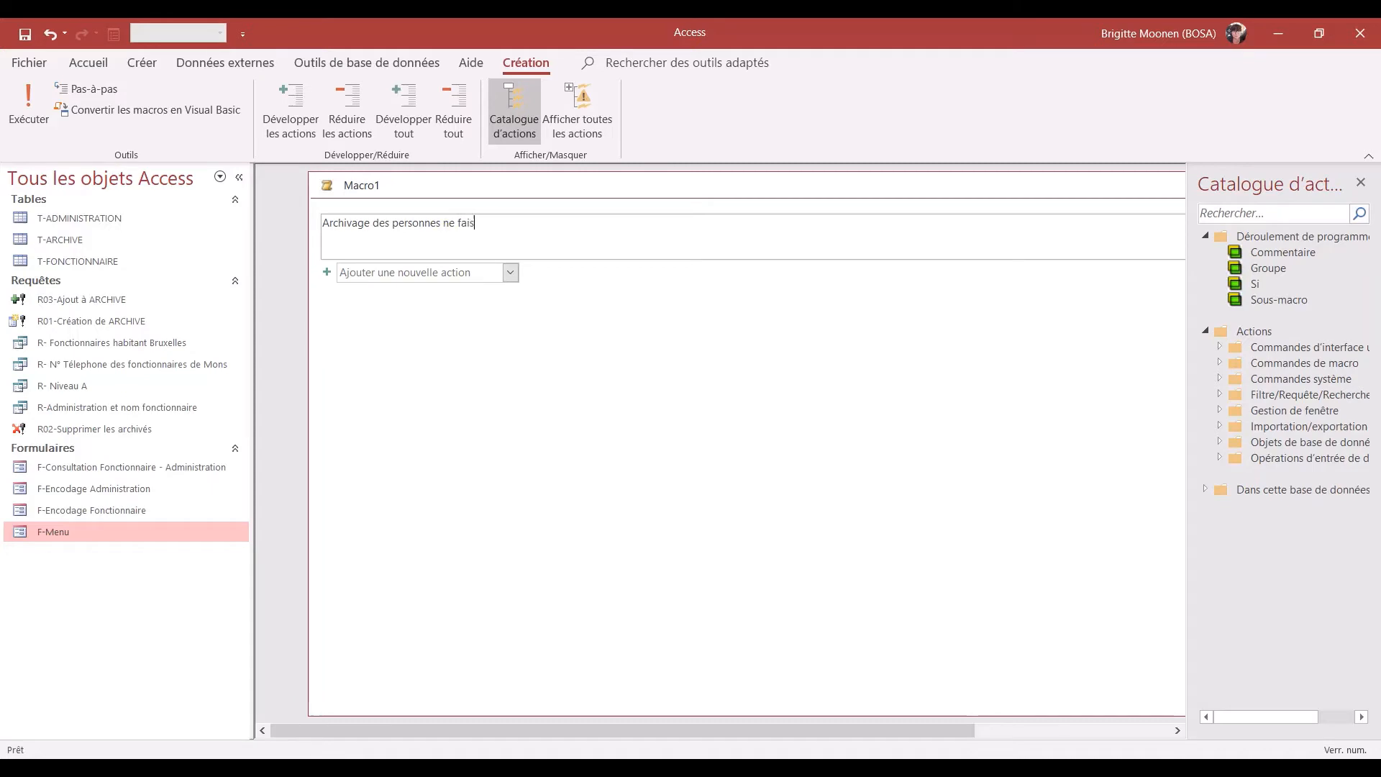
text(antplus )
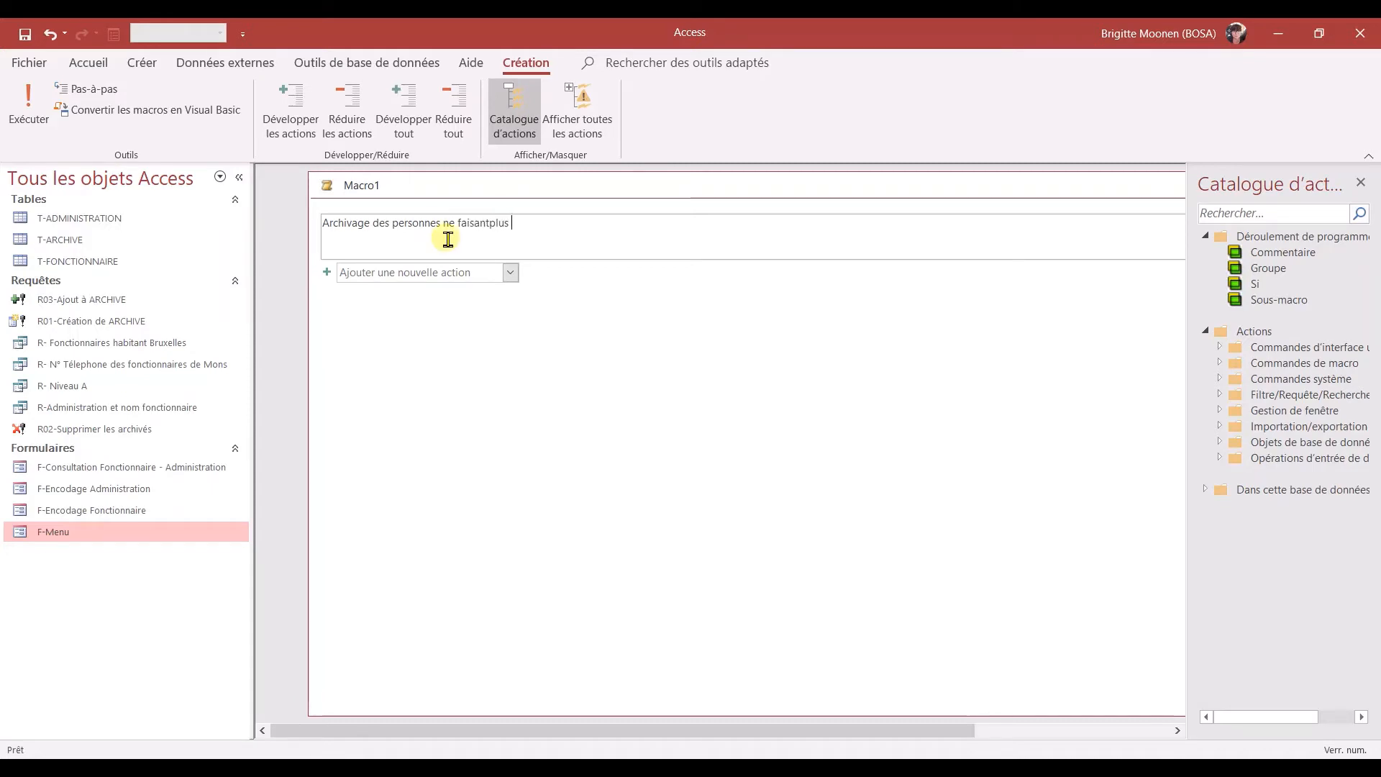
text(partie du staff)
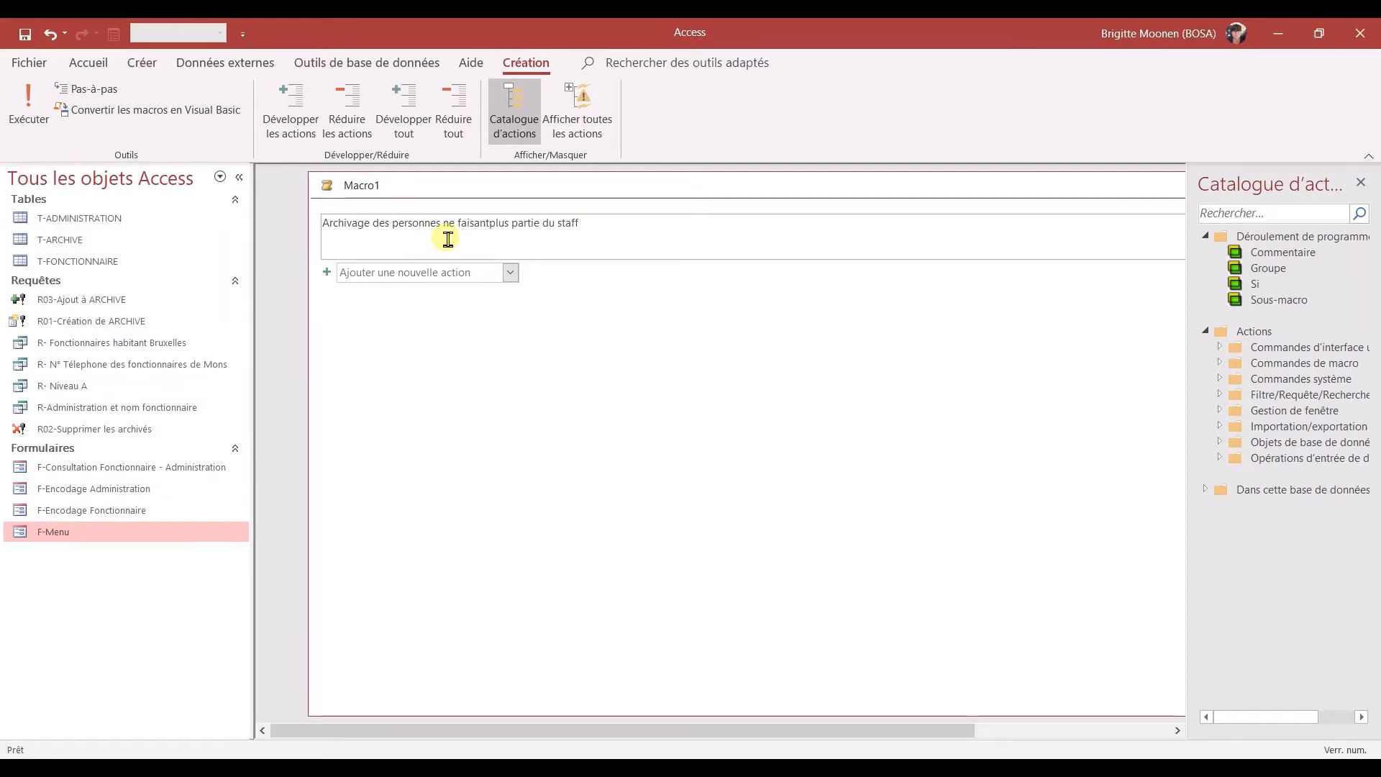
Add an OuvrirRequête action to the macro below the comment.
click(488, 278)
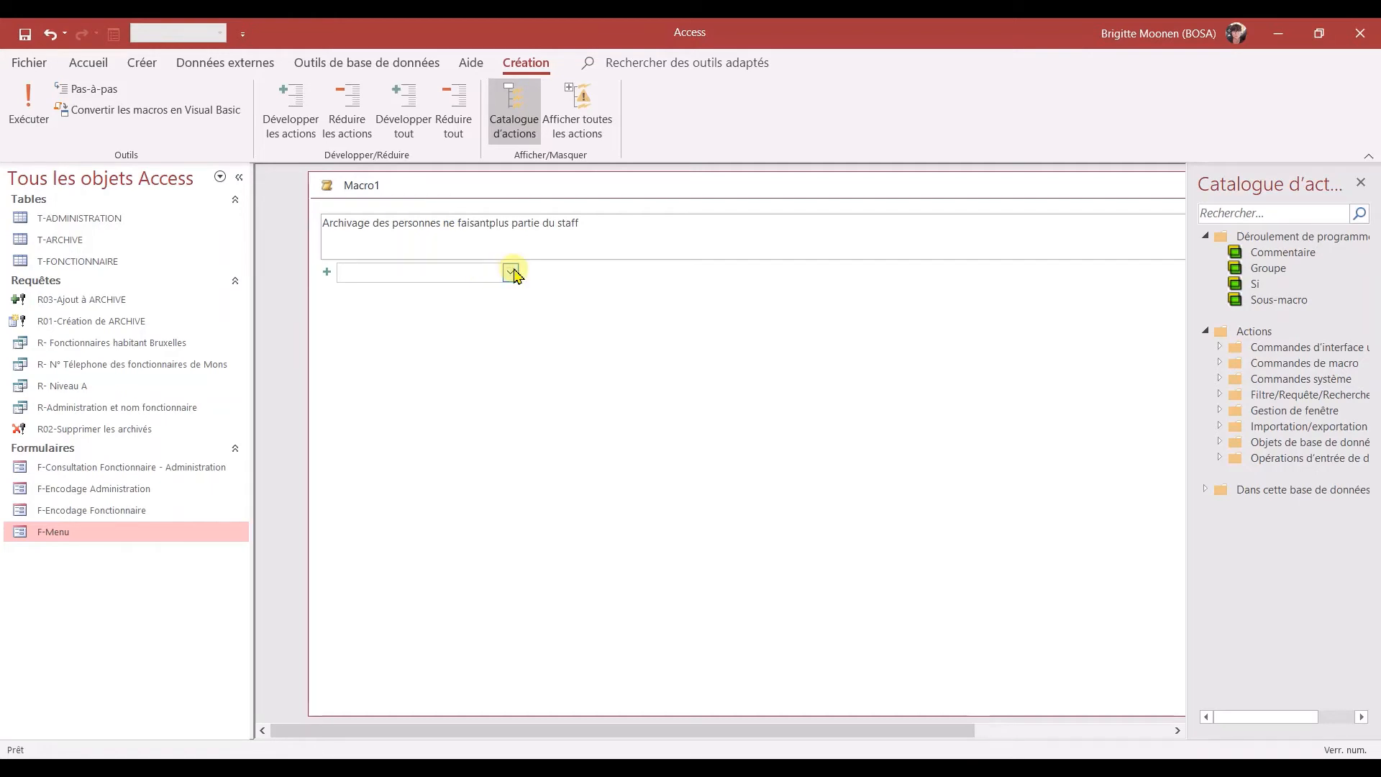
click(512, 272)
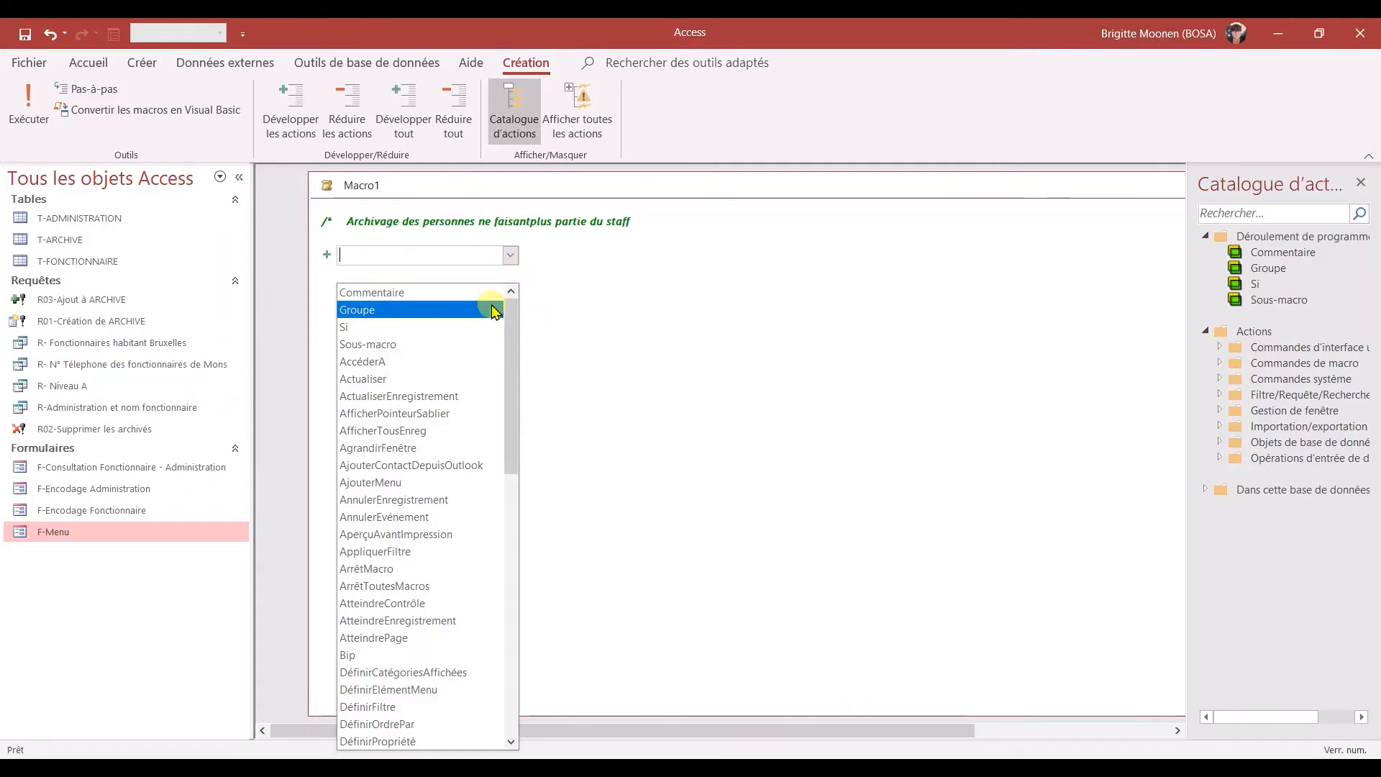
text(O)
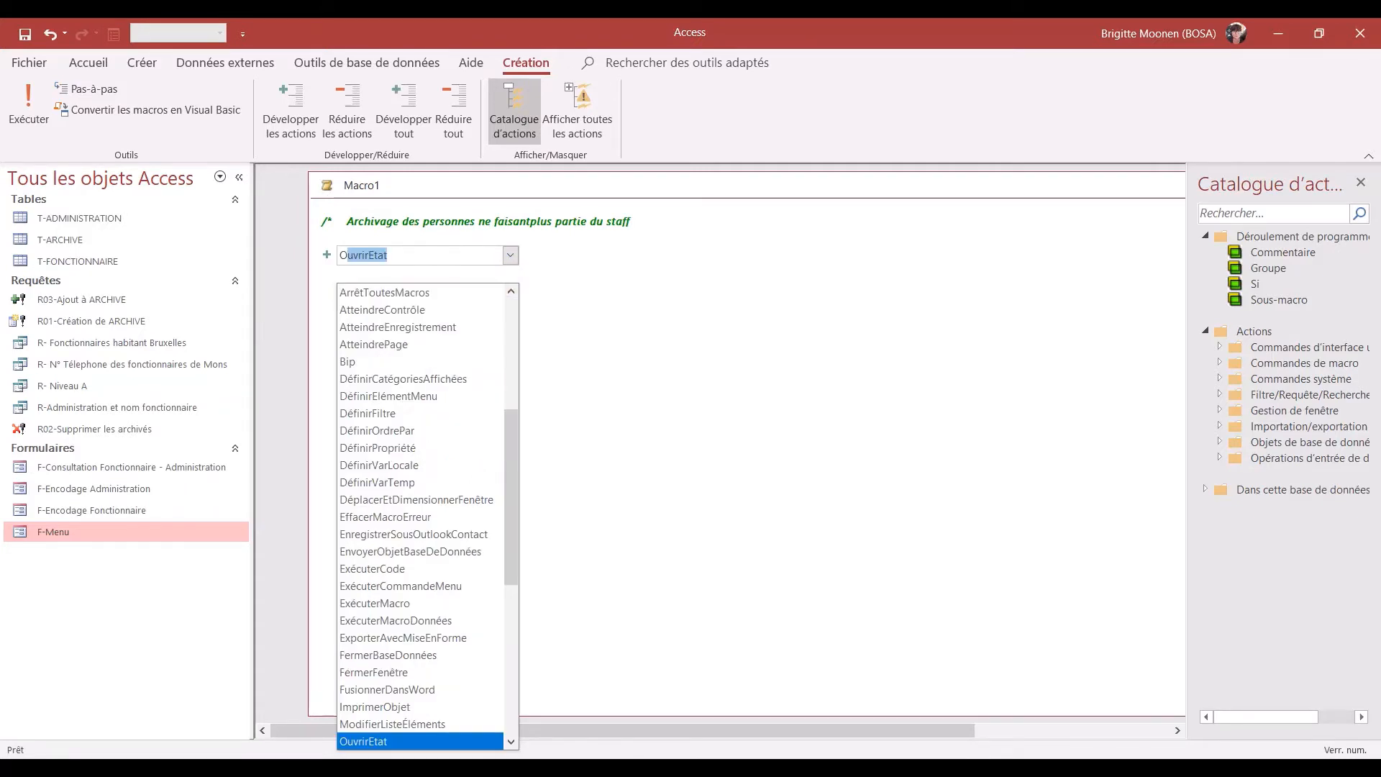
text(uv)
scroll(422, 731, down, 1)
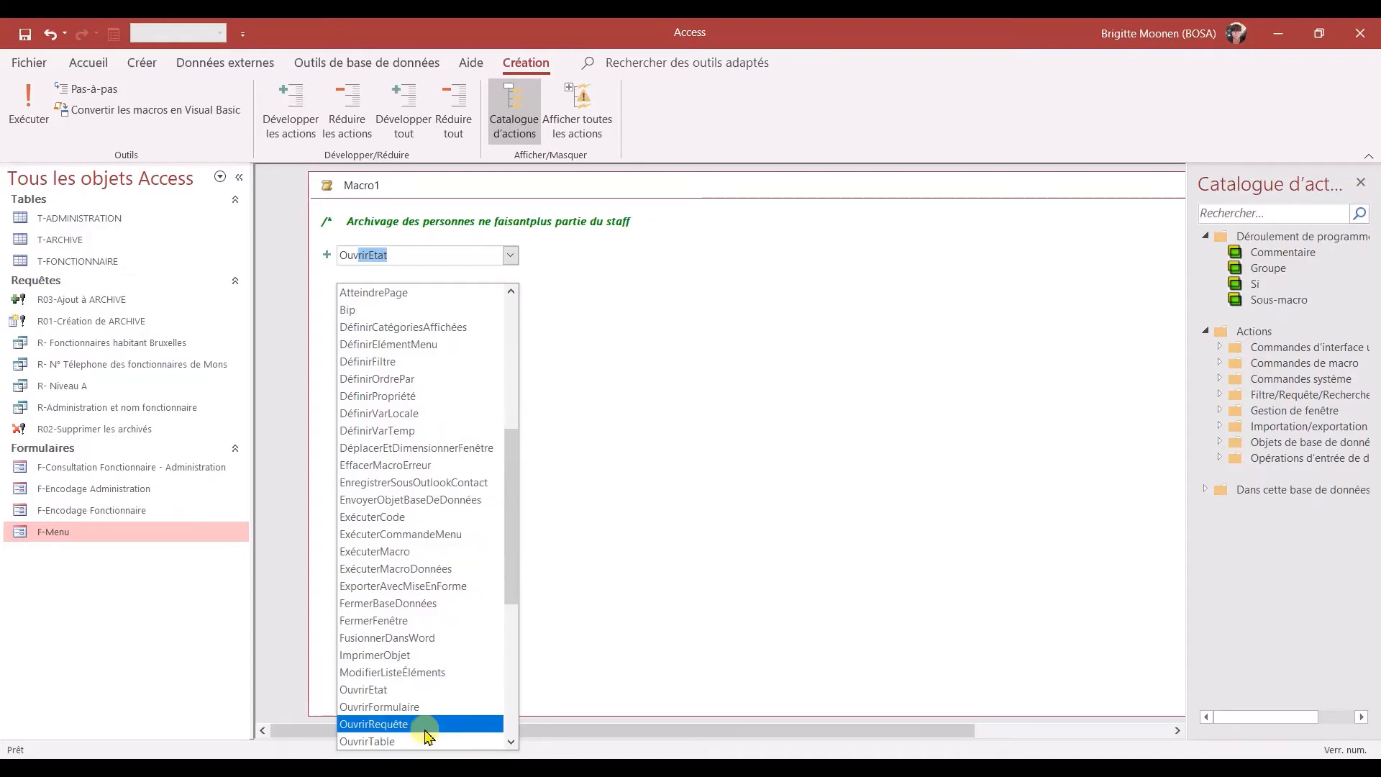
click(422, 725)
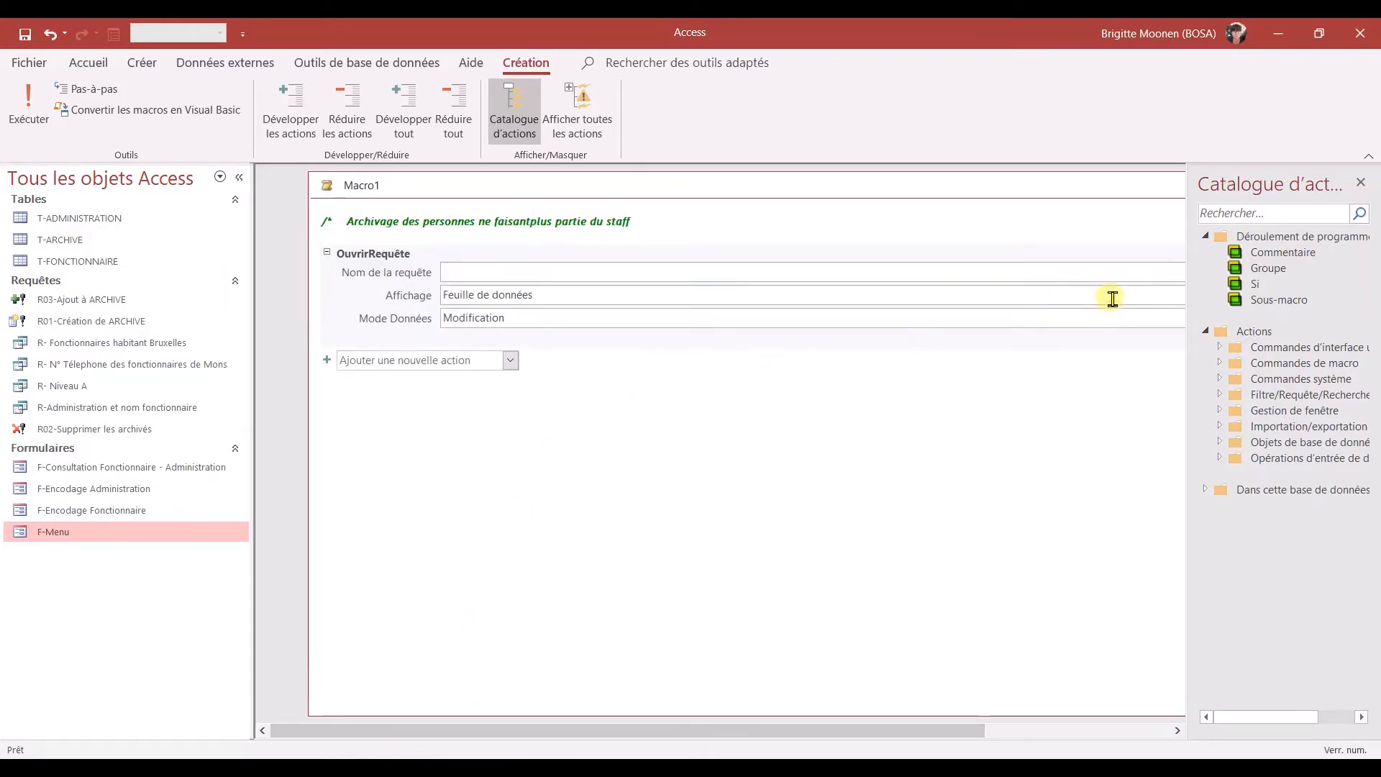
Close the action catalogue and set the OuvrirRequête action's query name to R03-Ajout à ARCHIVE.
click(1365, 185)
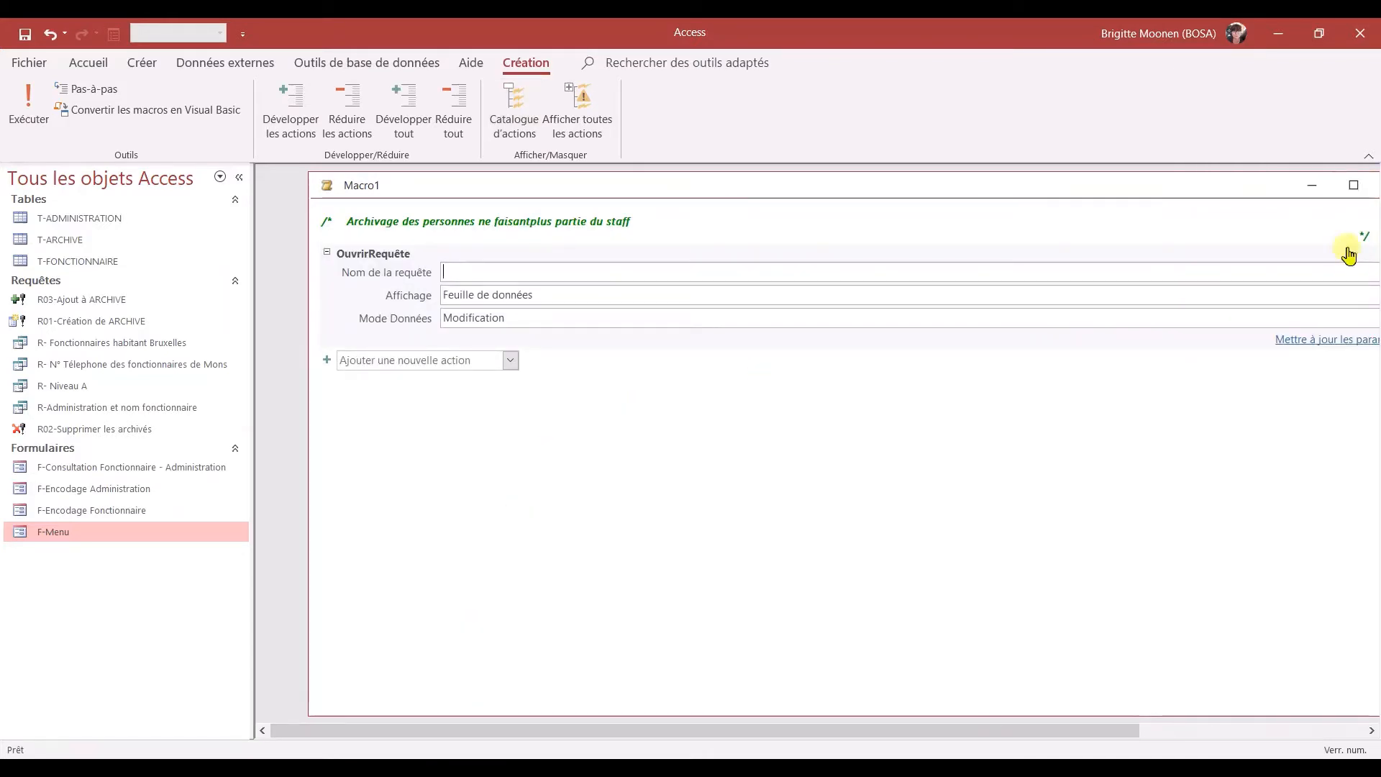
drag(1265, 183, 1189, 185)
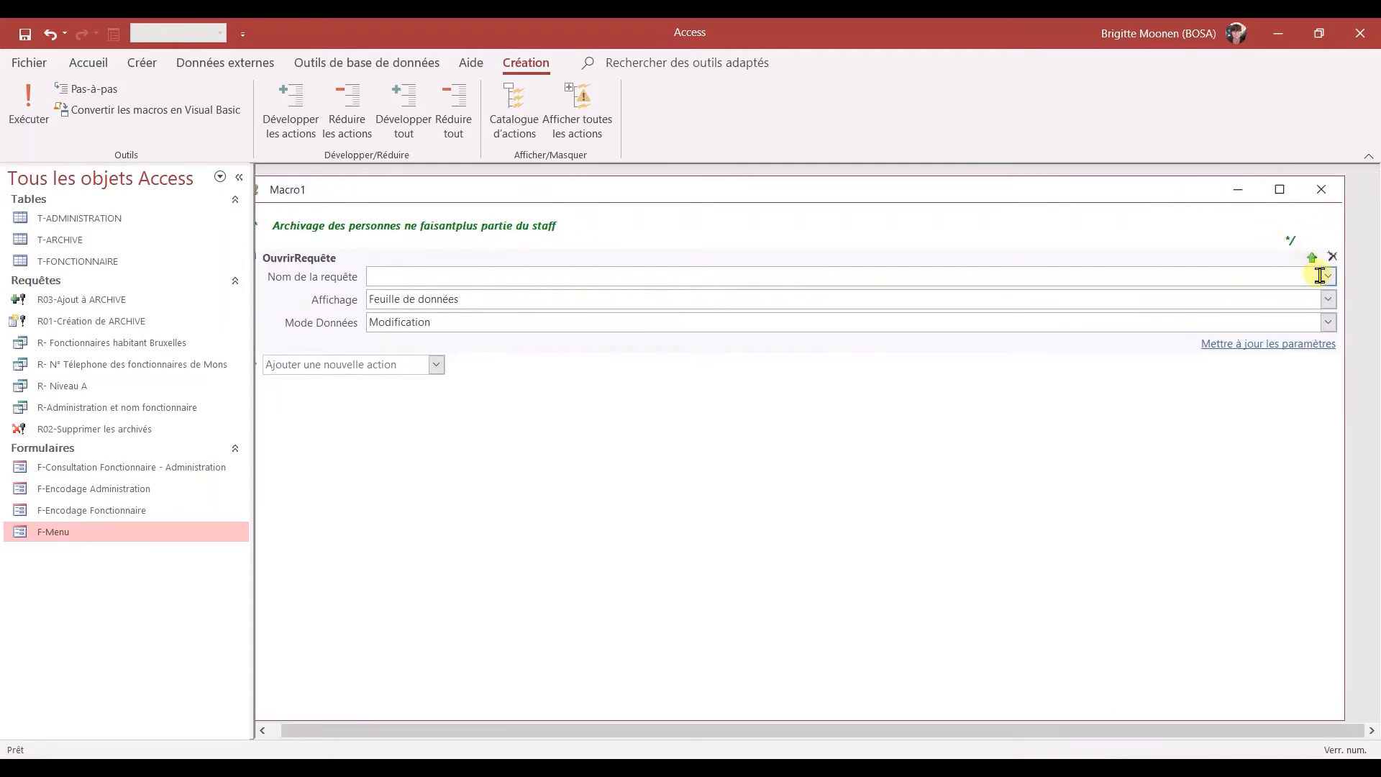
click(1331, 279)
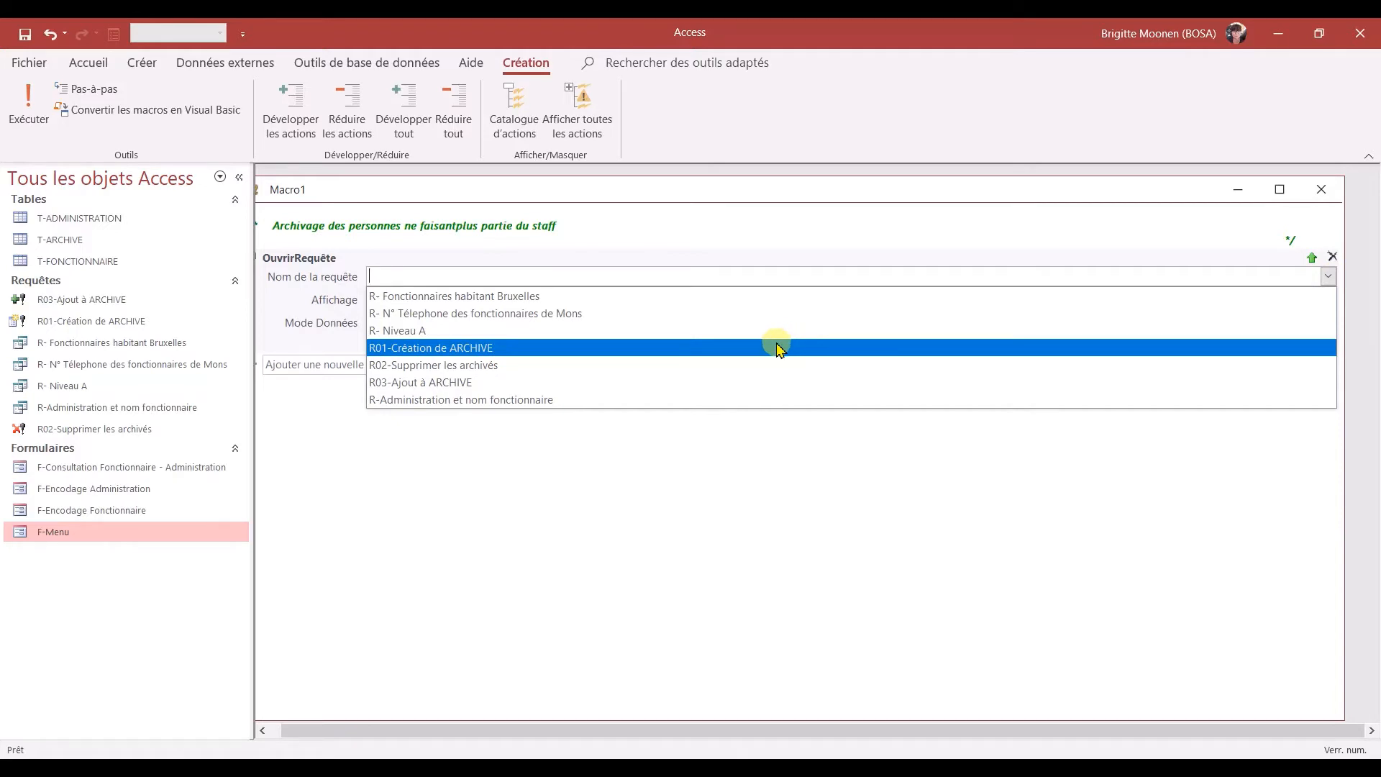
click(413, 384)
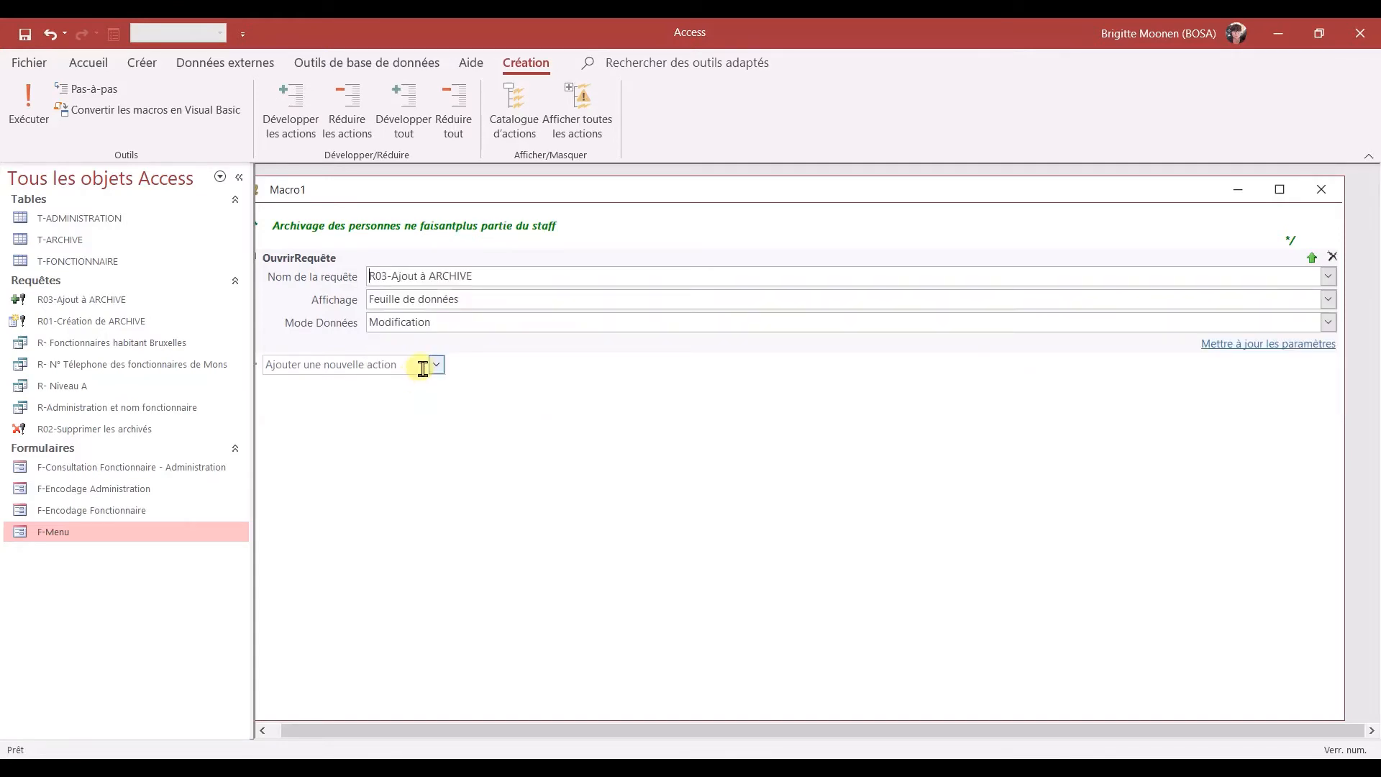
Add a second OuvrirRequête action to the macro, with R02-Supprimer les archivés as its query name.
click(423, 365)
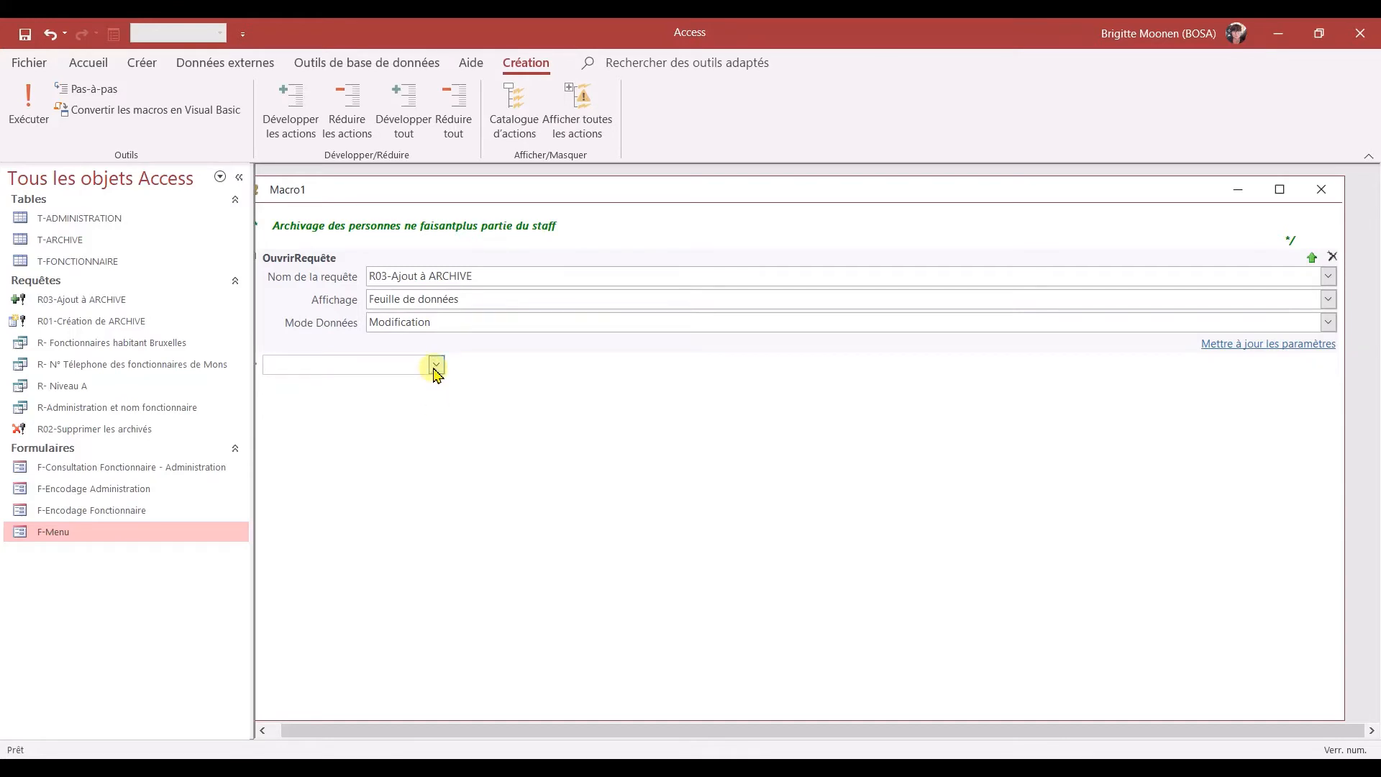
text(OuvrirR)
key(Return)
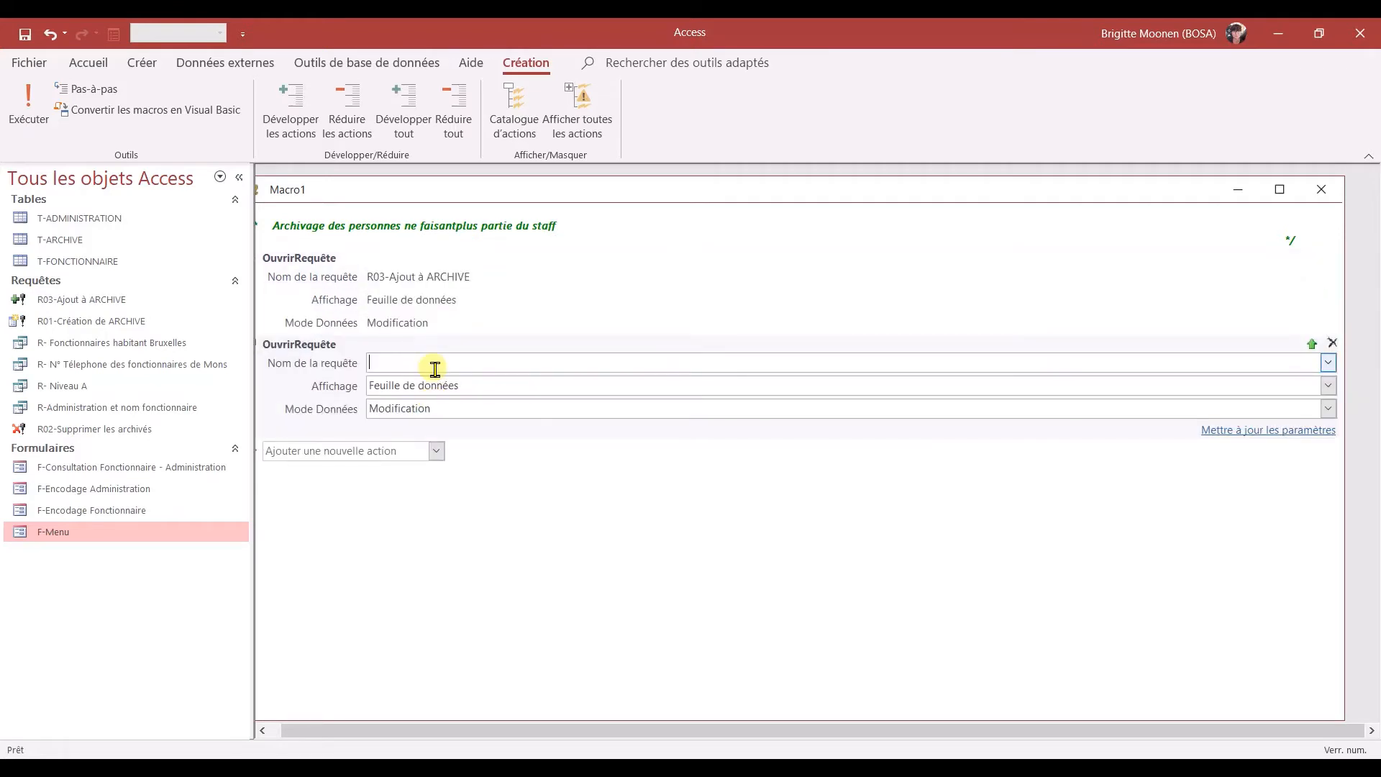
click(1329, 364)
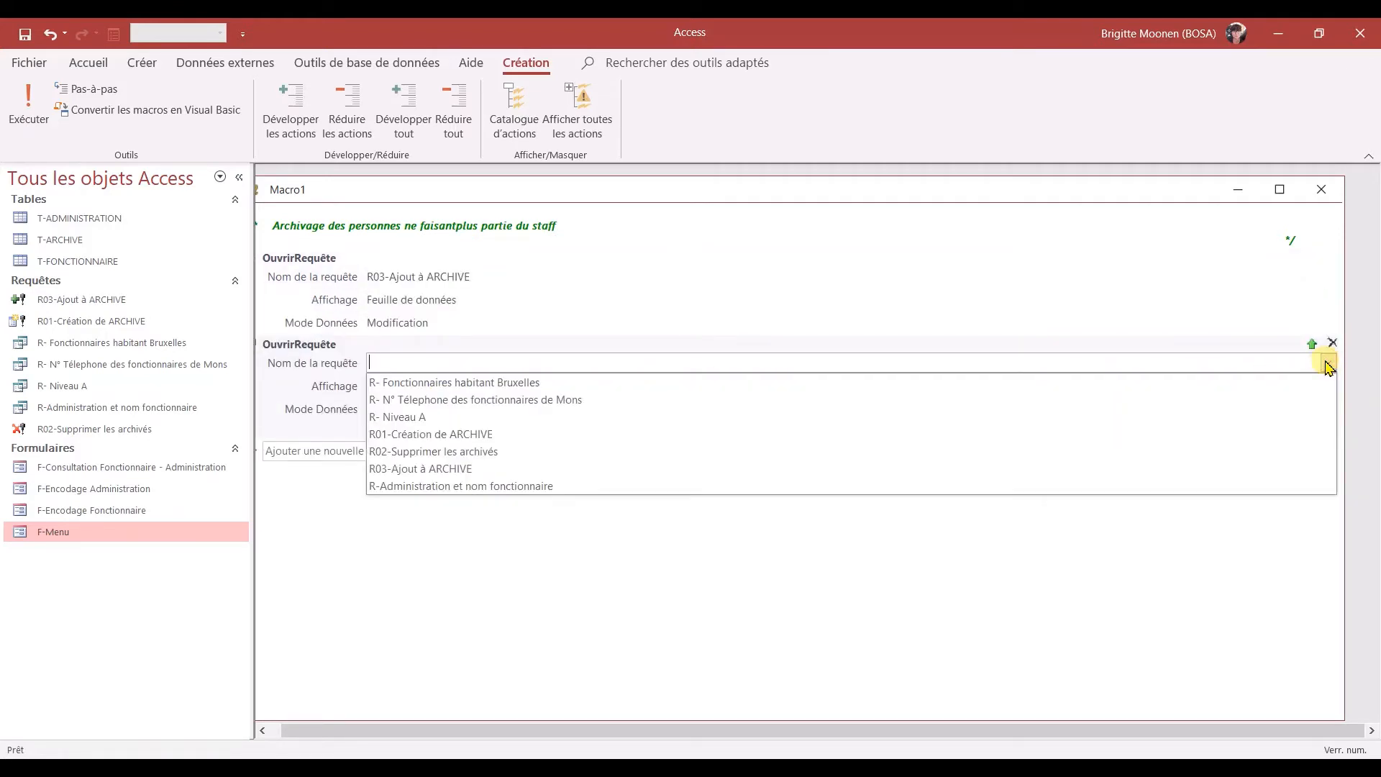
click(651, 451)
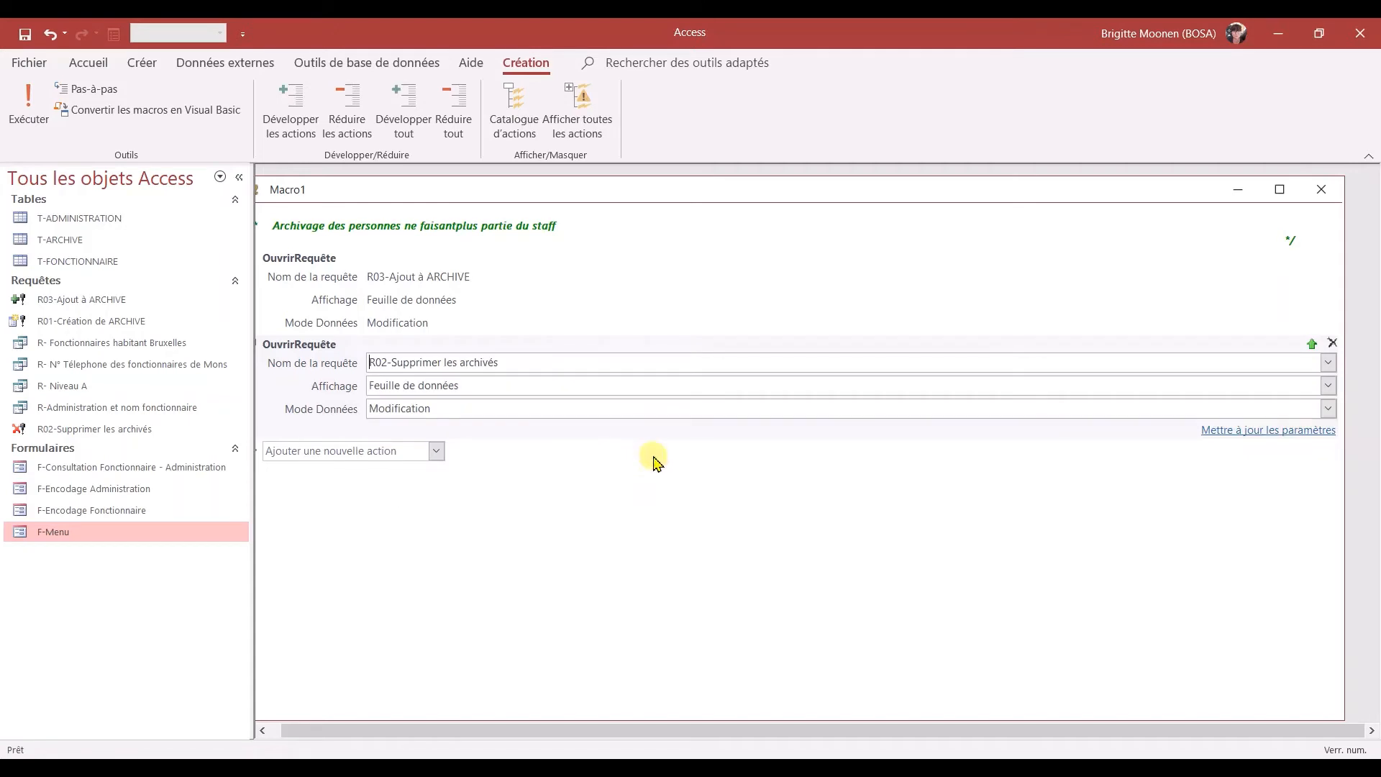
Close the macro and save it under the name M01-Archivage.
click(1321, 190)
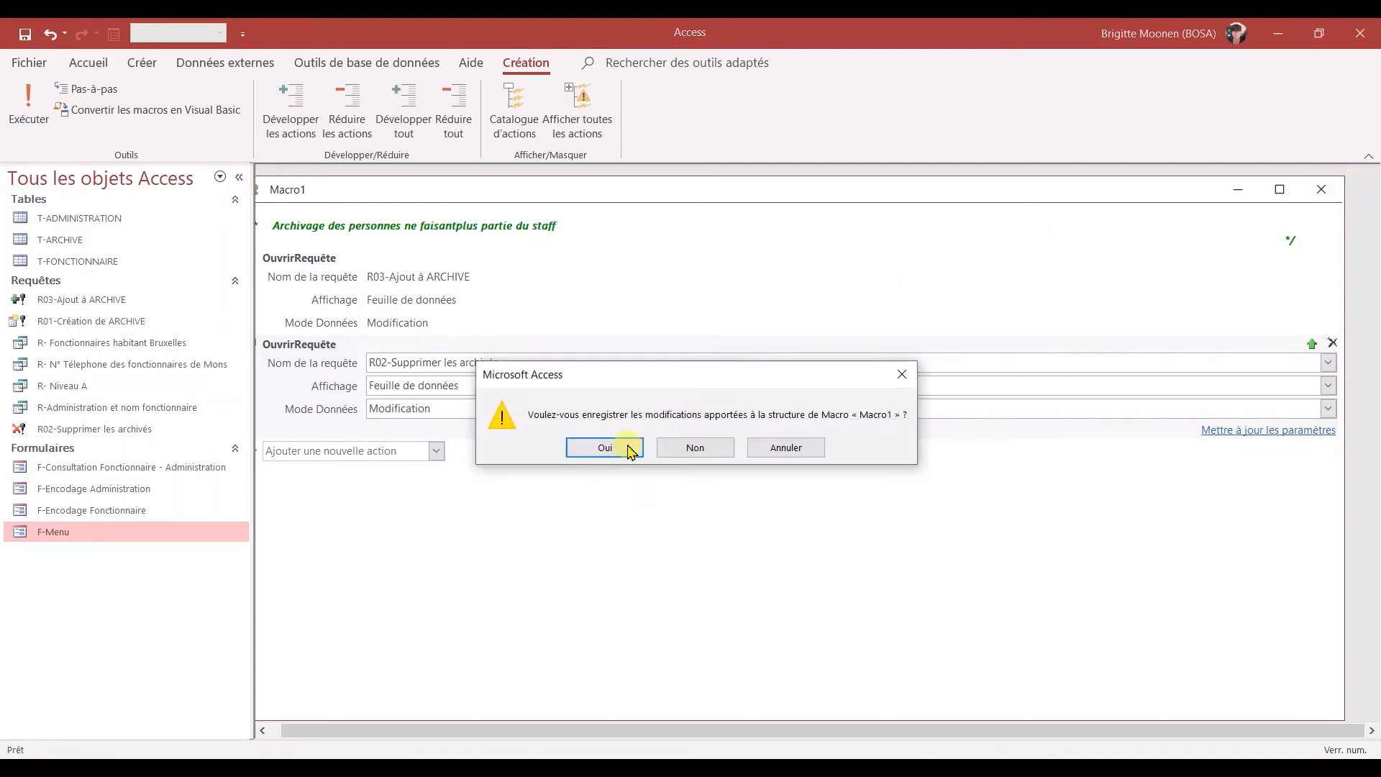
click(624, 446)
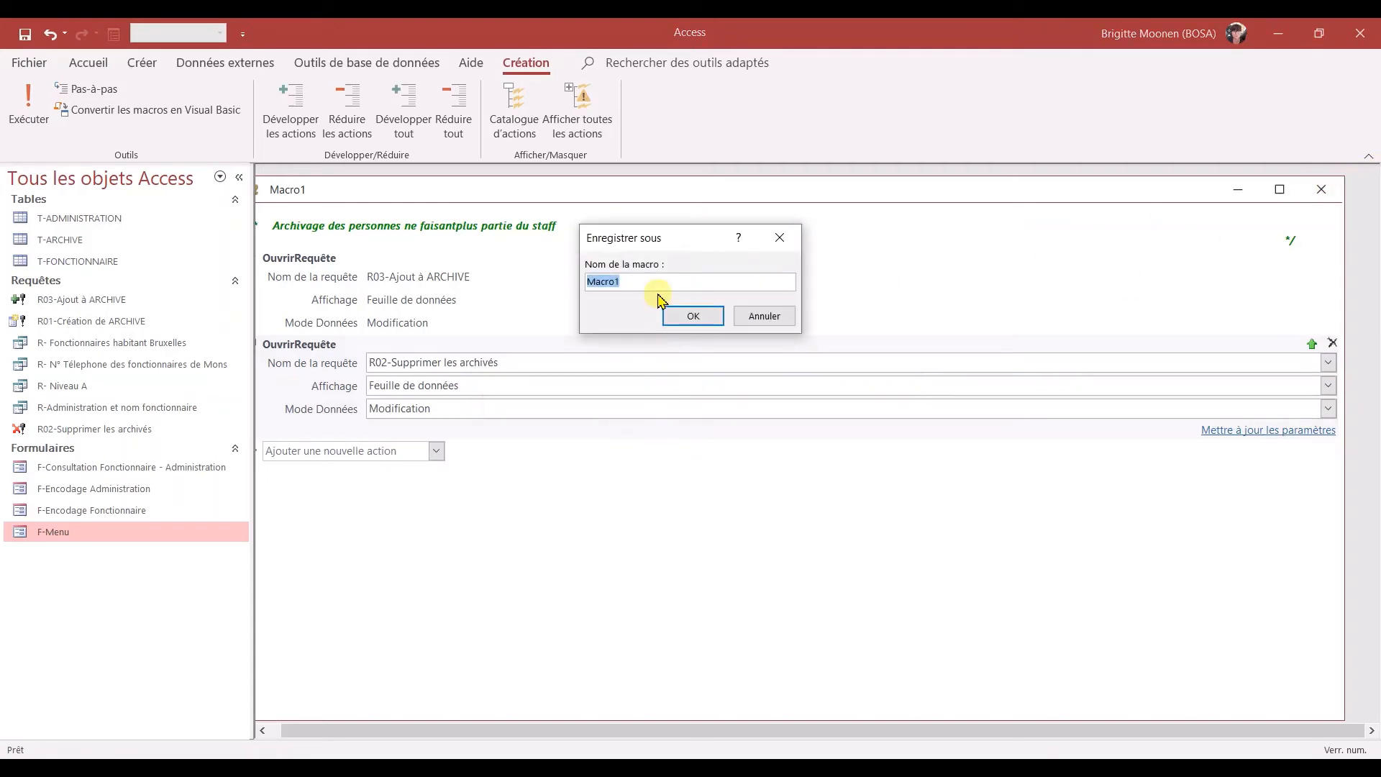
text(M01-Archivage)
key(Return)
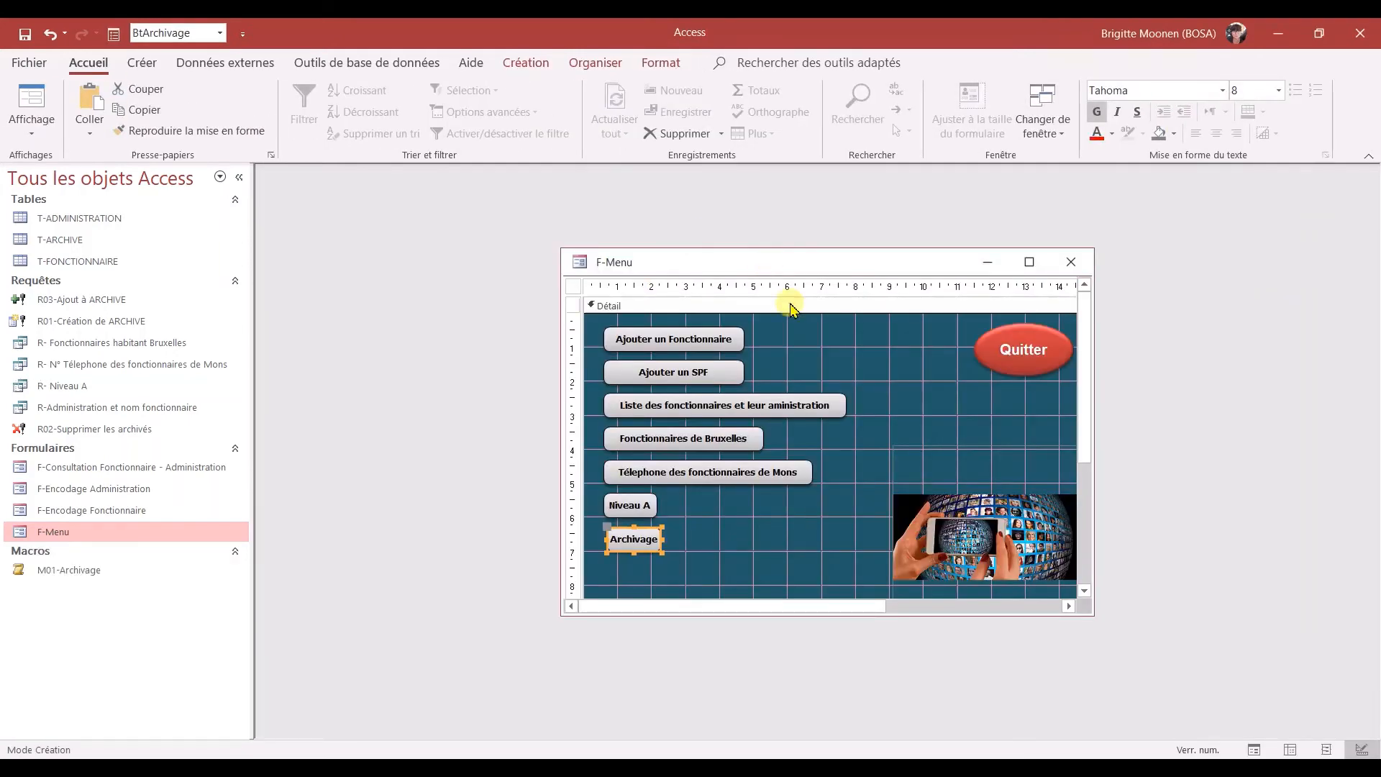
Assign the macro M01-Archivage to the Archivage button's Au clic event and close the property sheet.
double_click(626, 529)
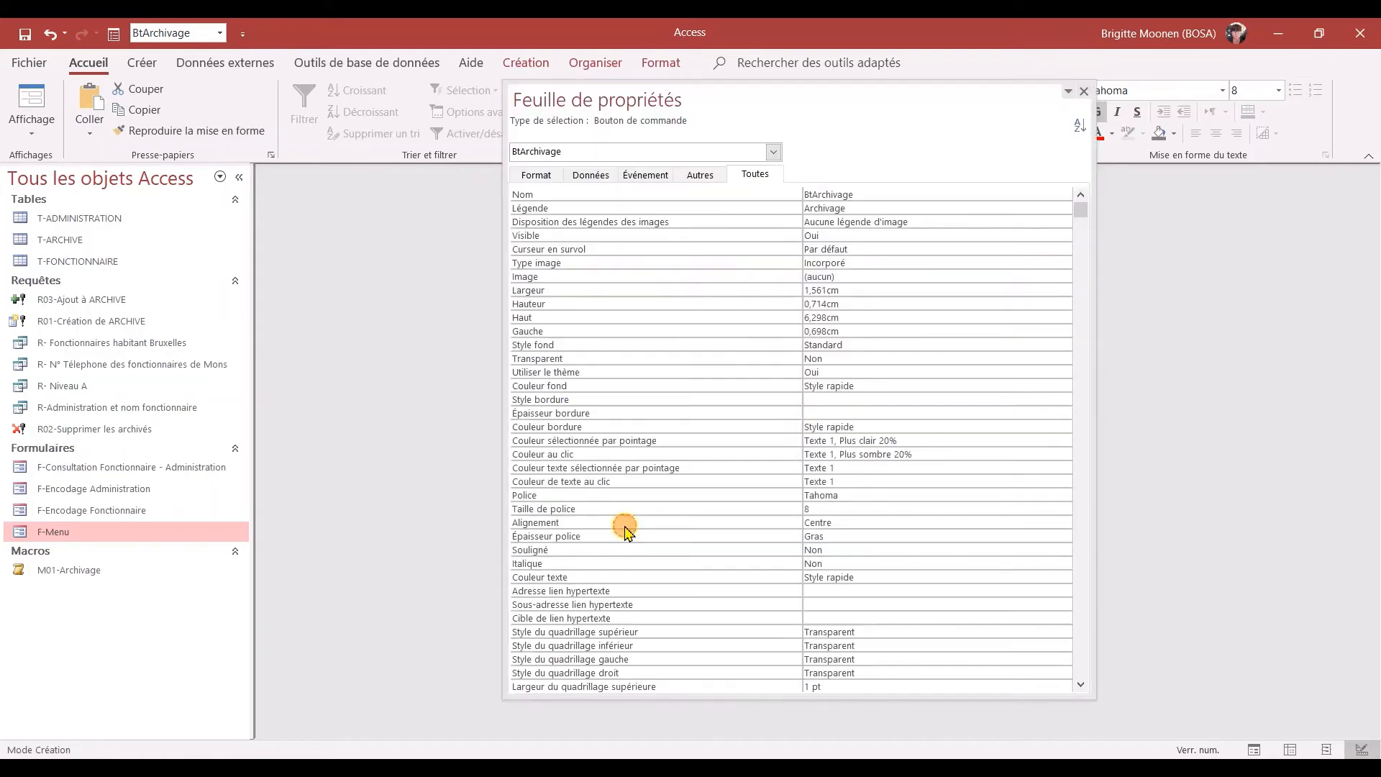
click(649, 176)
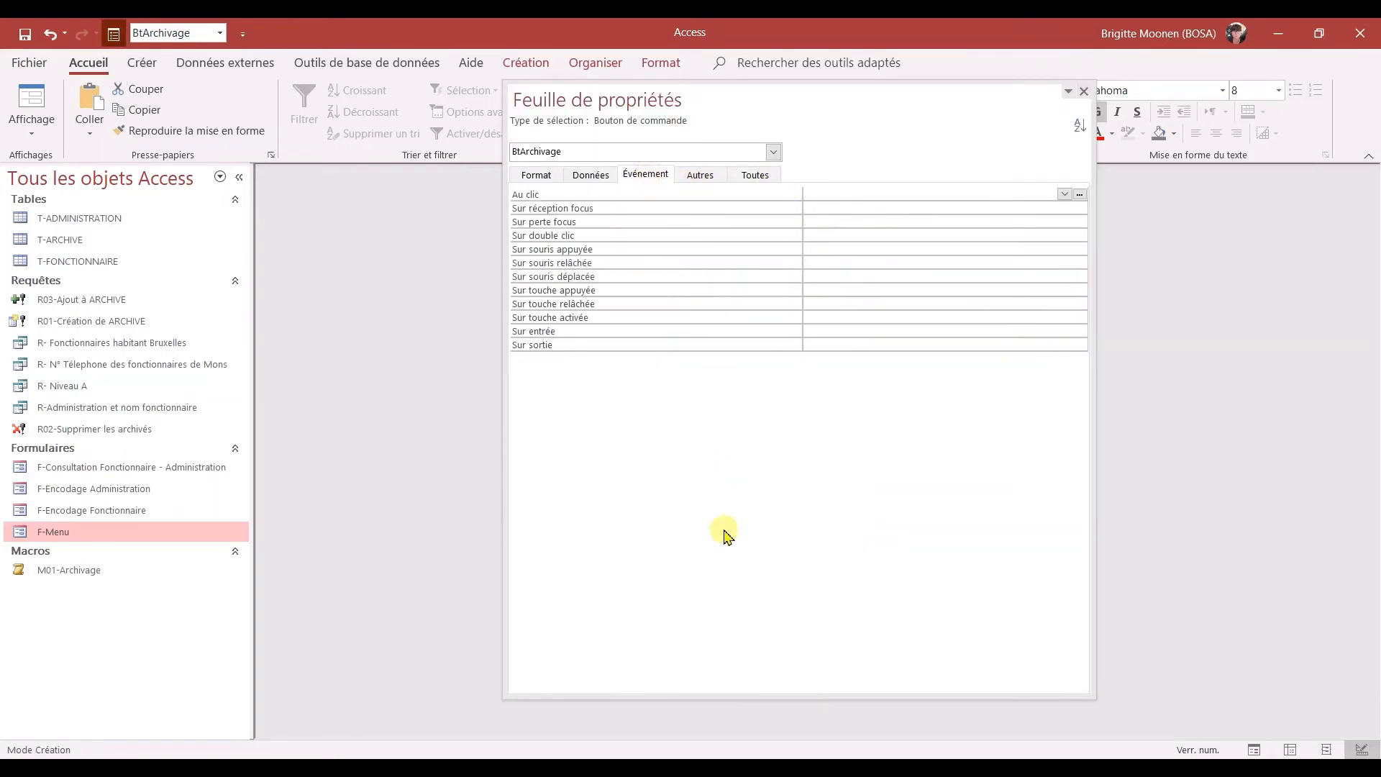
click(1065, 195)
click(979, 221)
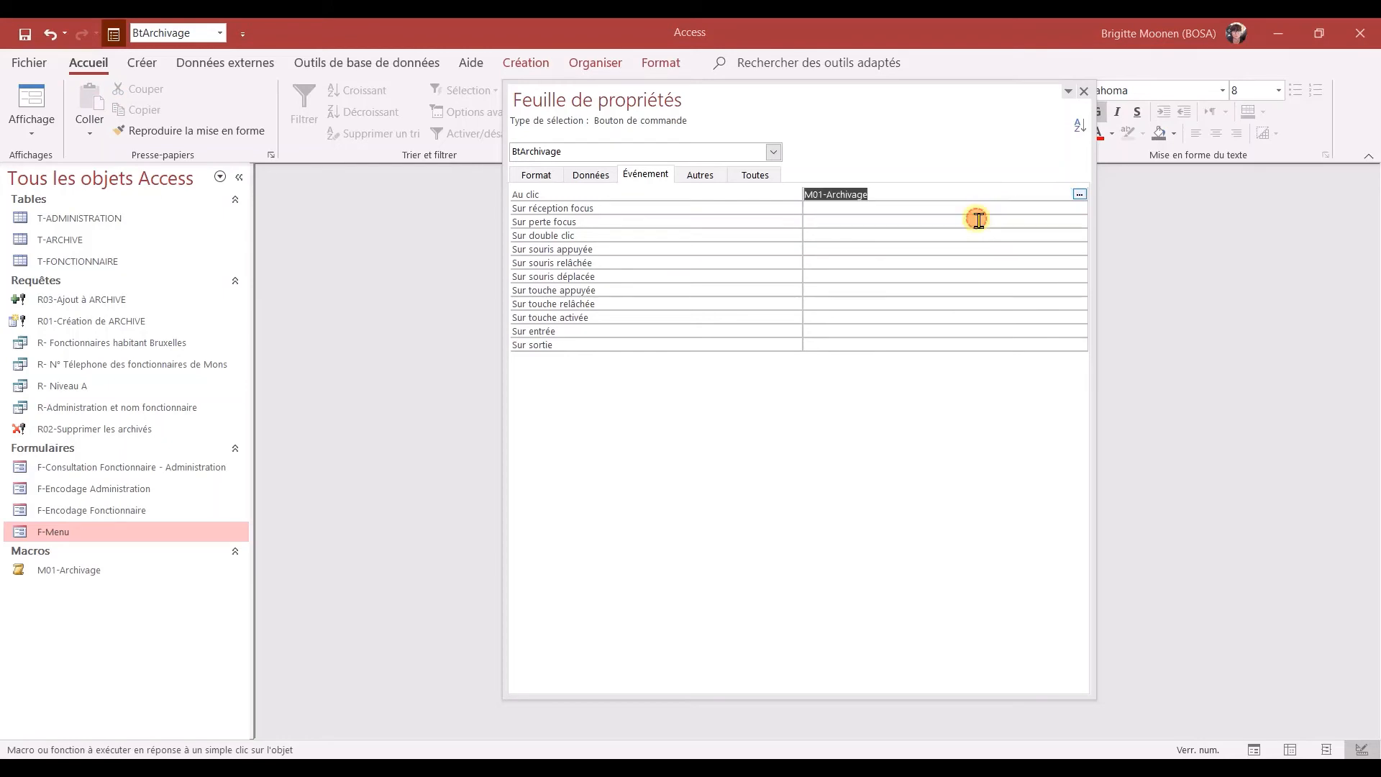
click(975, 262)
click(1086, 91)
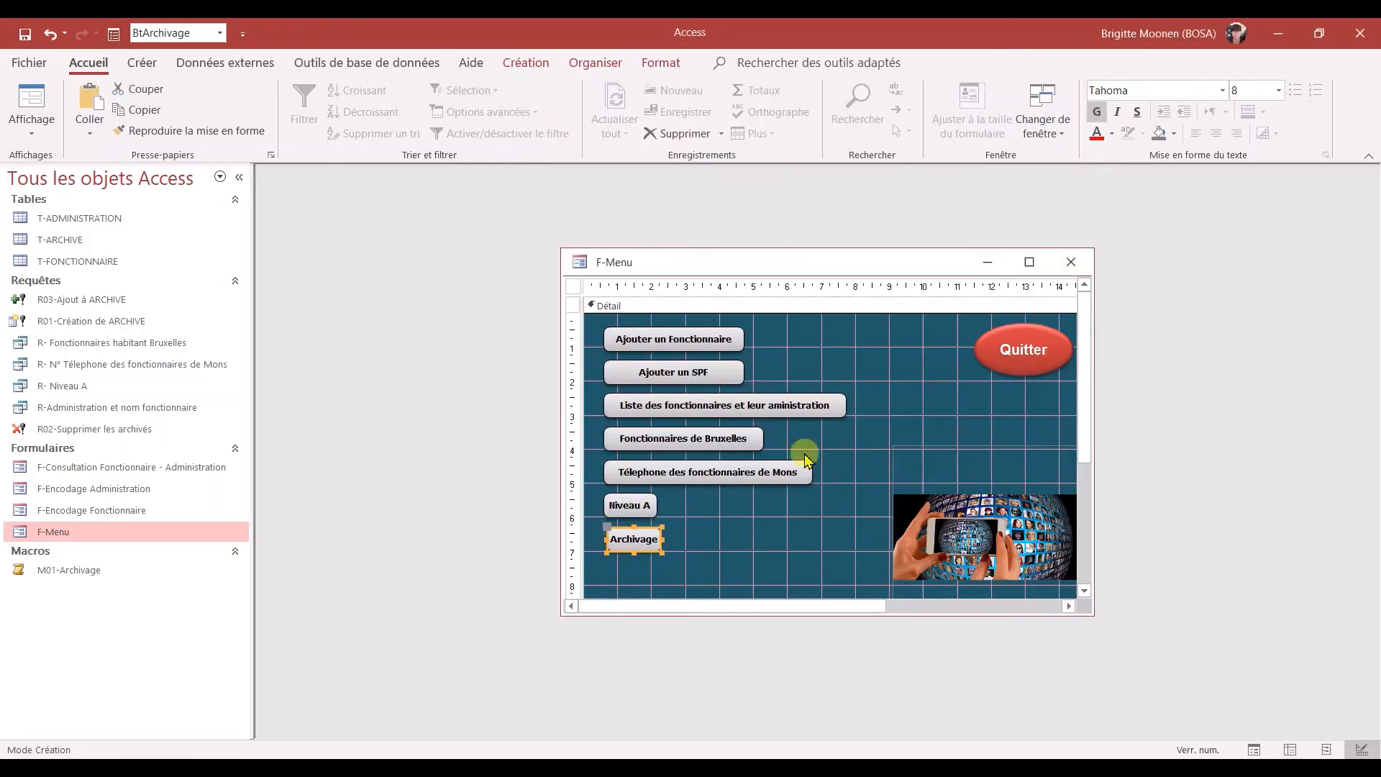
Save the F-Menu form and display it in form view.
click(19, 35)
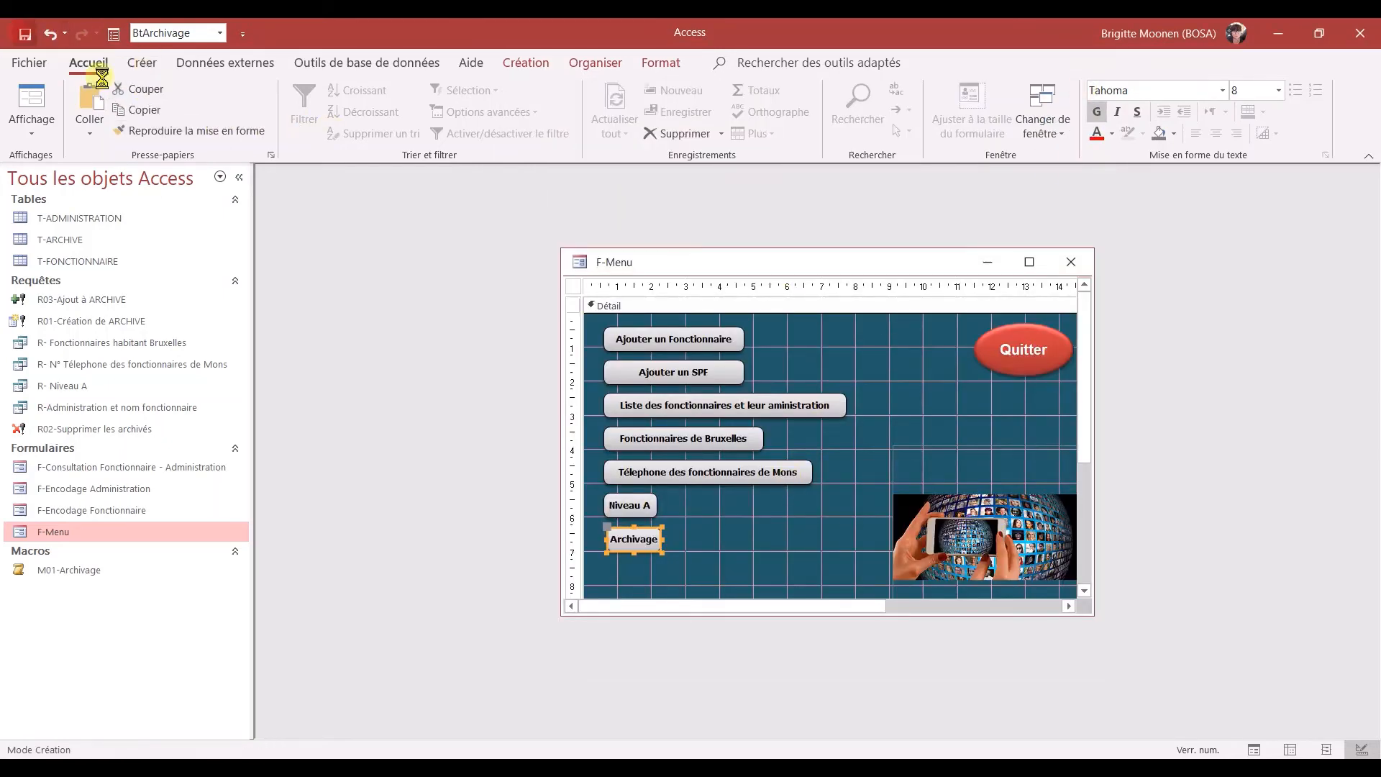
click(1076, 265)
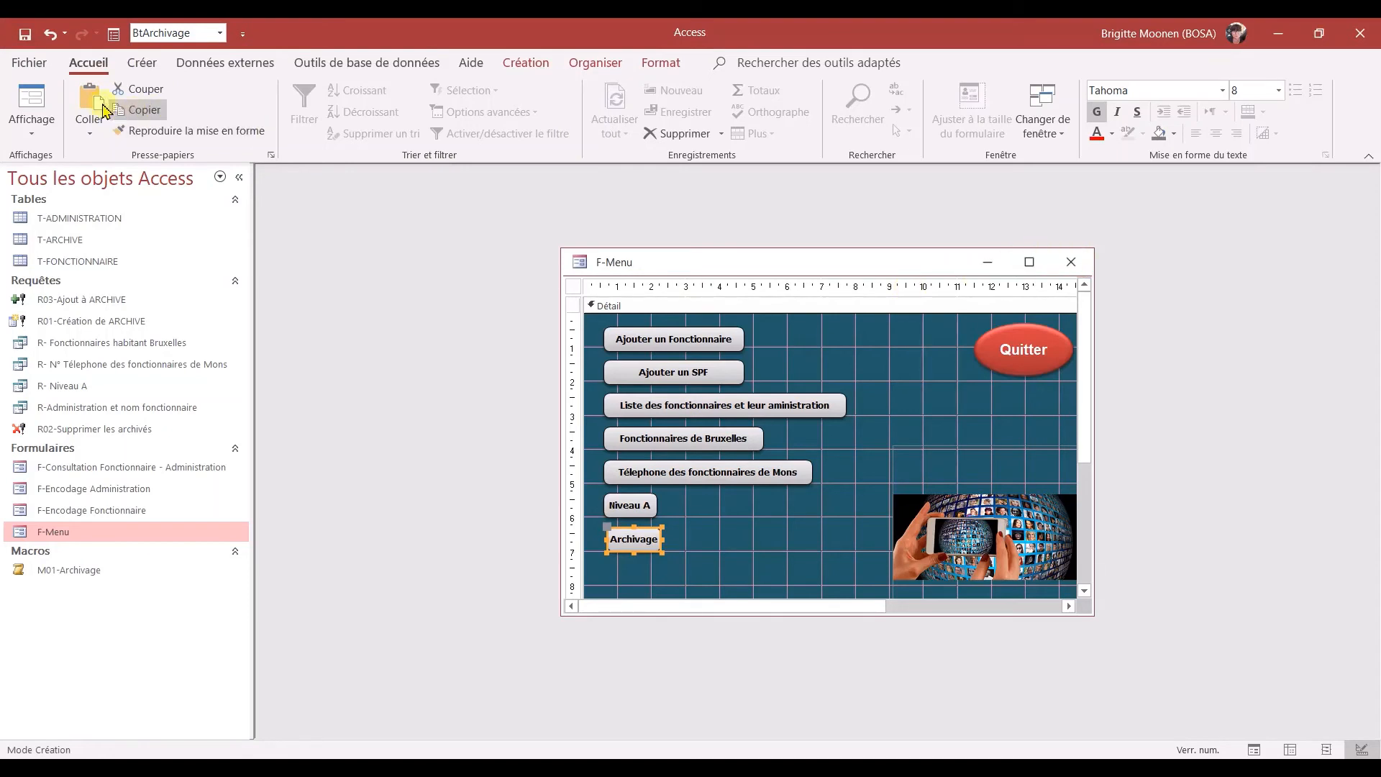
click(31, 100)
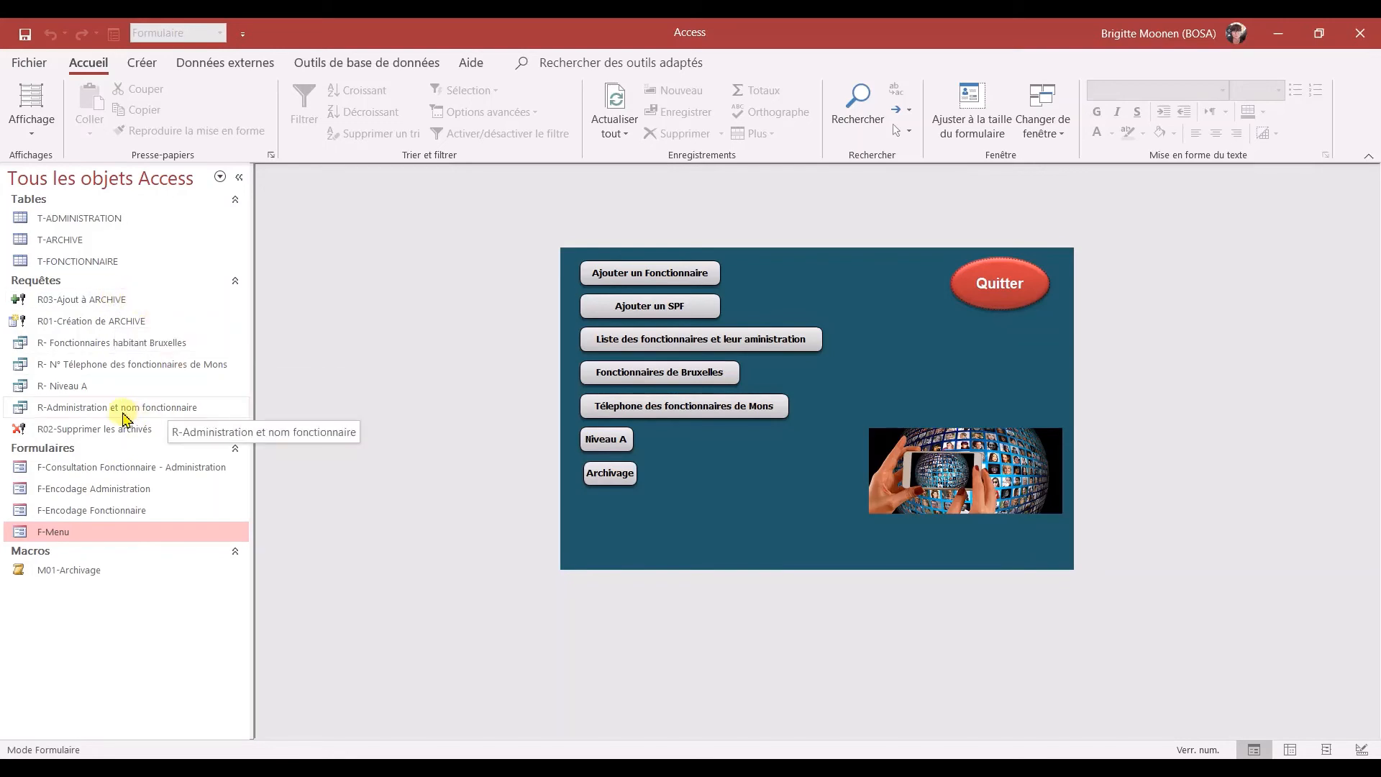
Open the F-Encodage Fonctionnaire form, set the first record's Date Fin to today's date, 05/07/2021, and finish the entry.
double_click(96, 512)
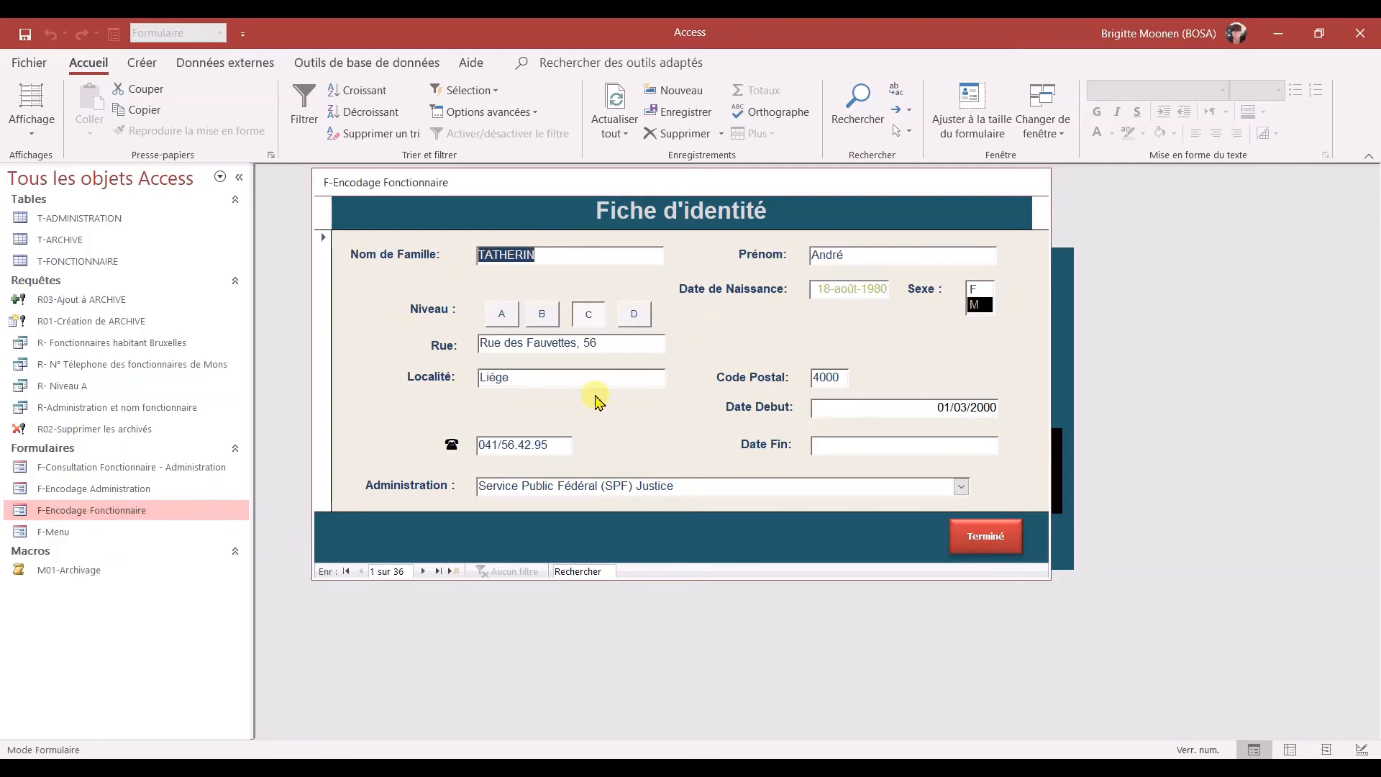
click(931, 445)
click(1010, 443)
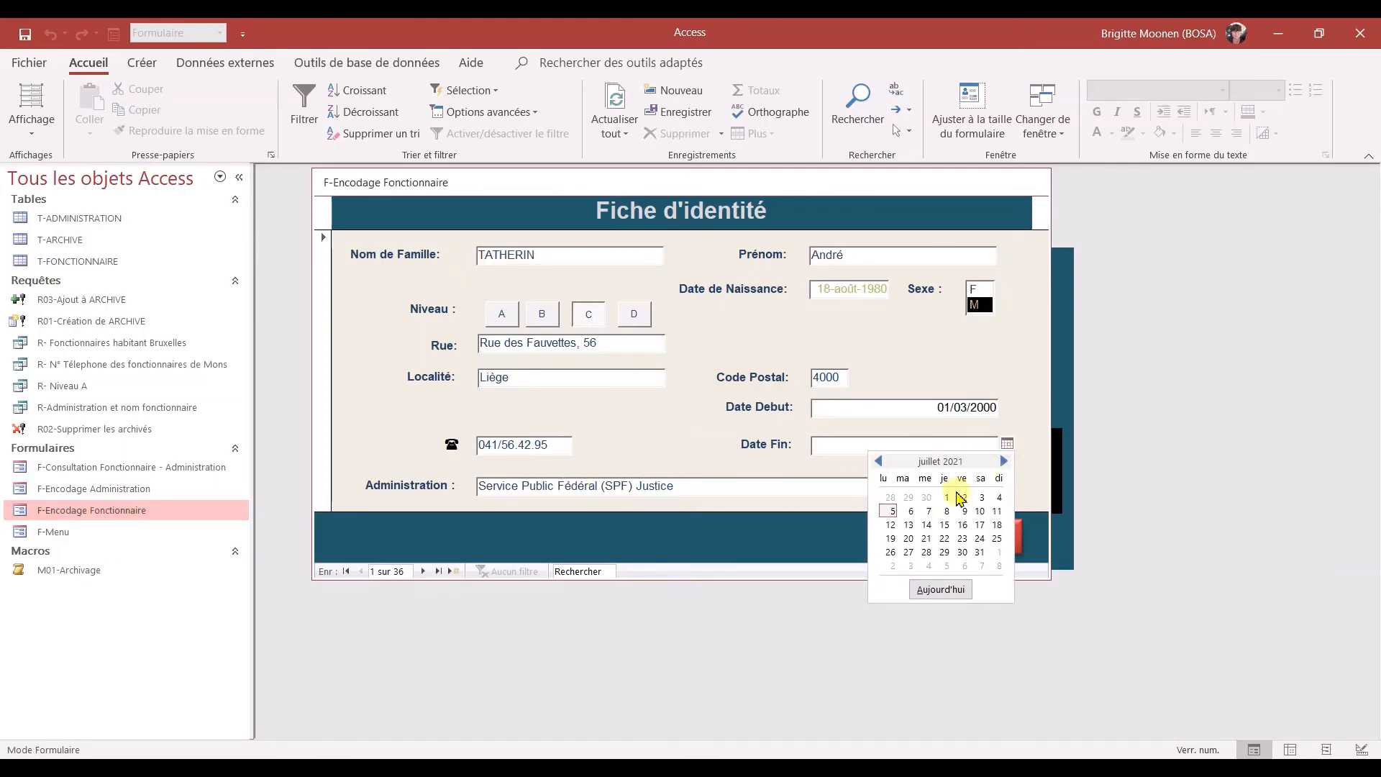
click(940, 588)
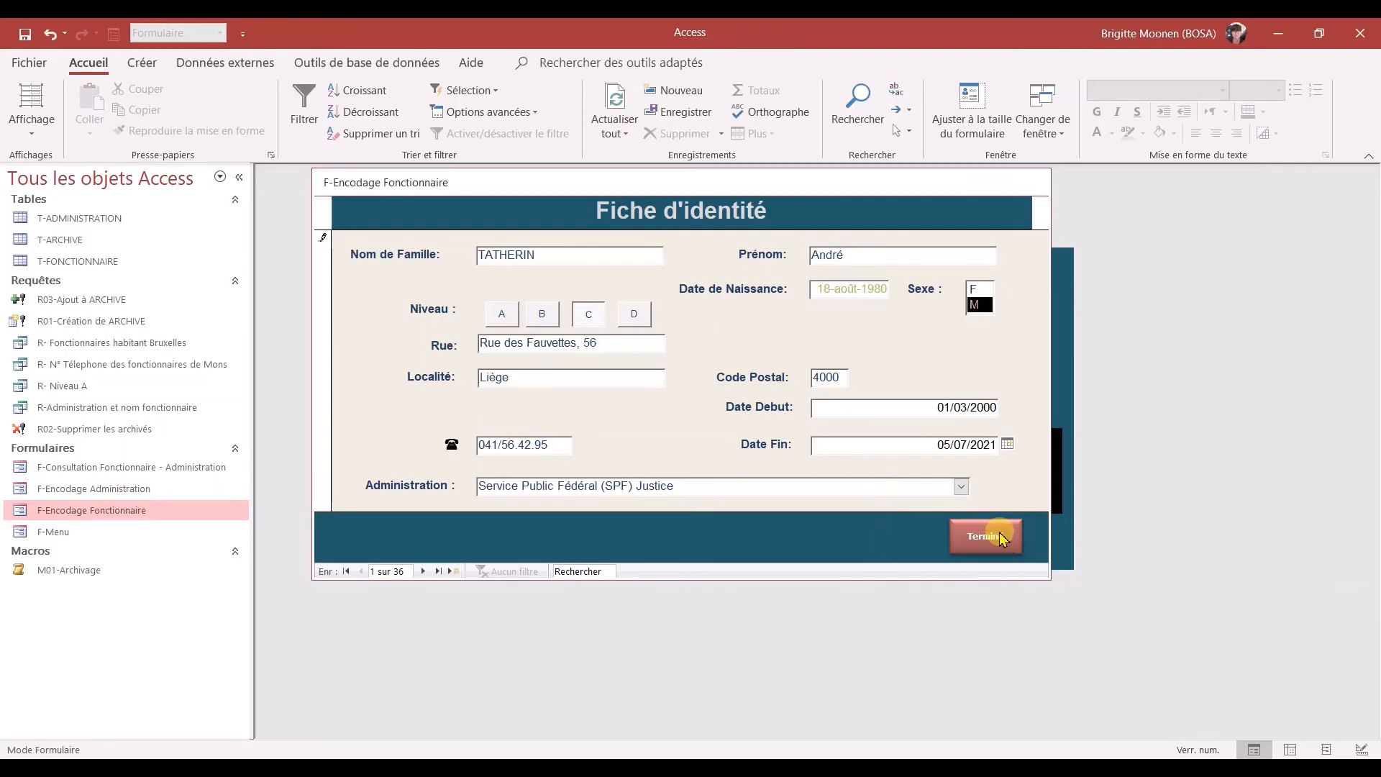
click(1004, 544)
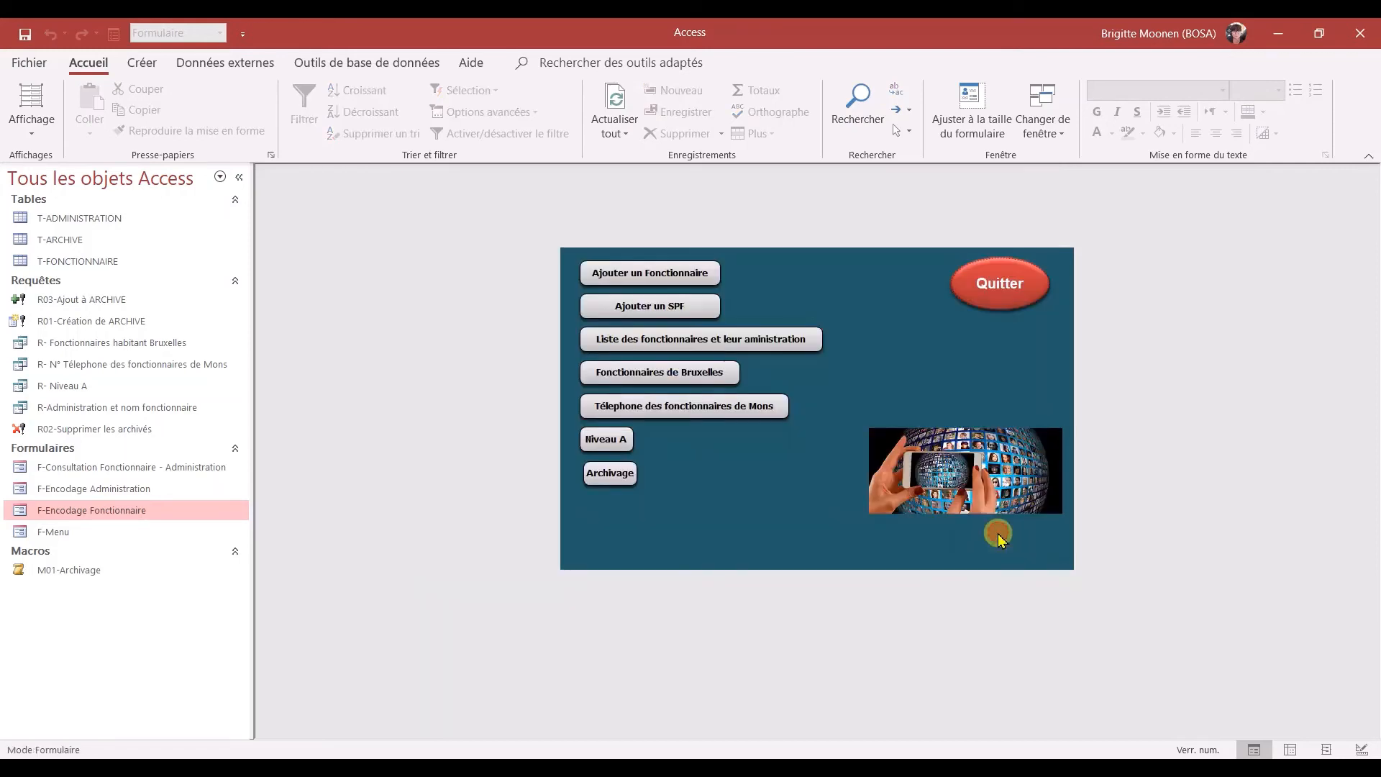
Run Archivage from the F-Menu form, accepting both the append query and the deletion query.
click(608, 477)
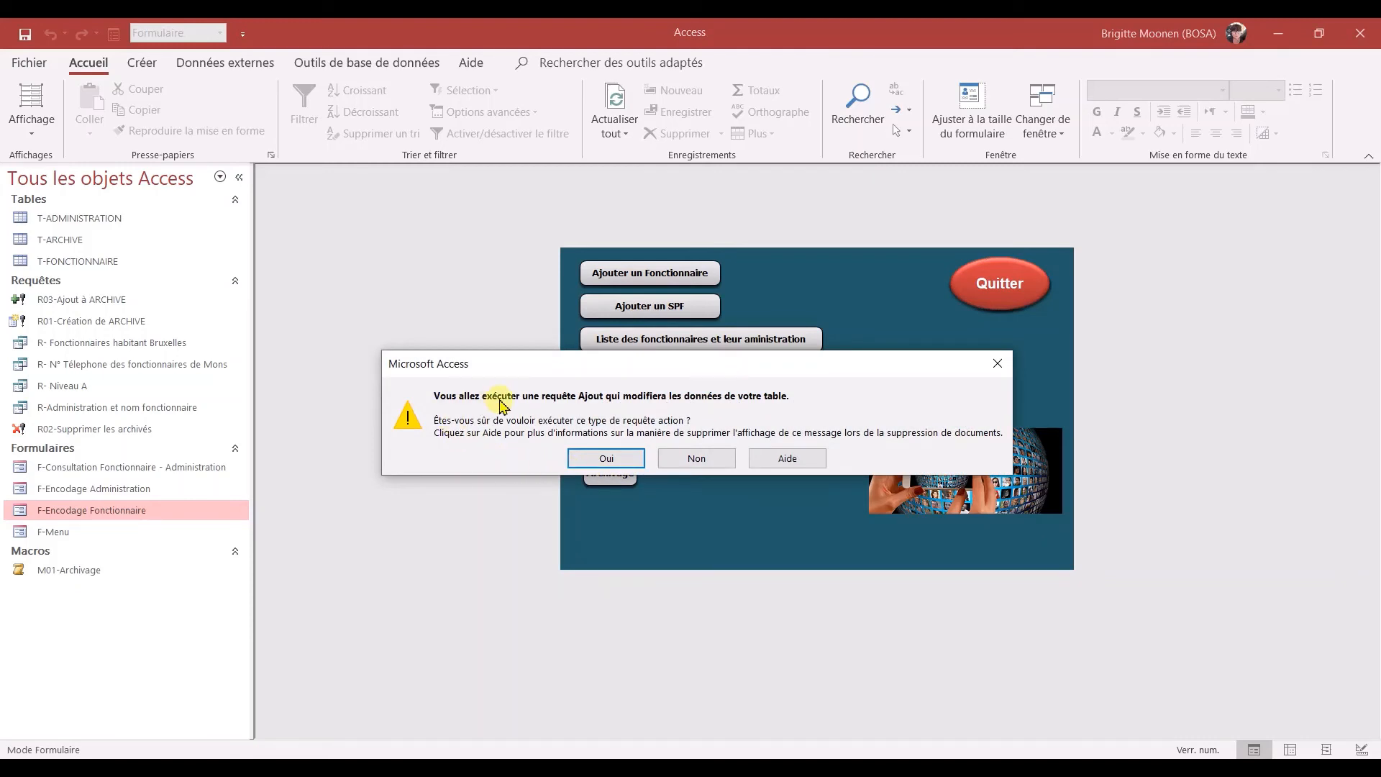
click(608, 458)
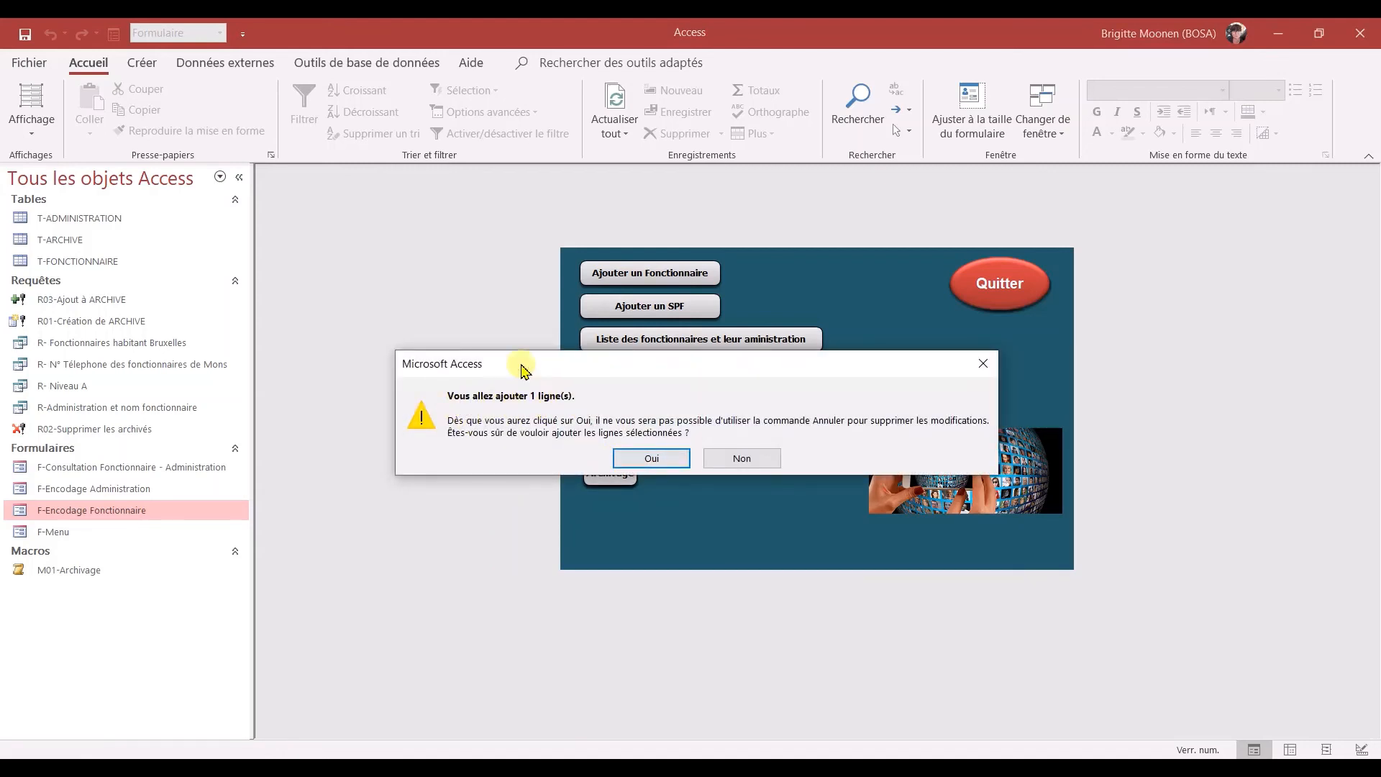
click(655, 459)
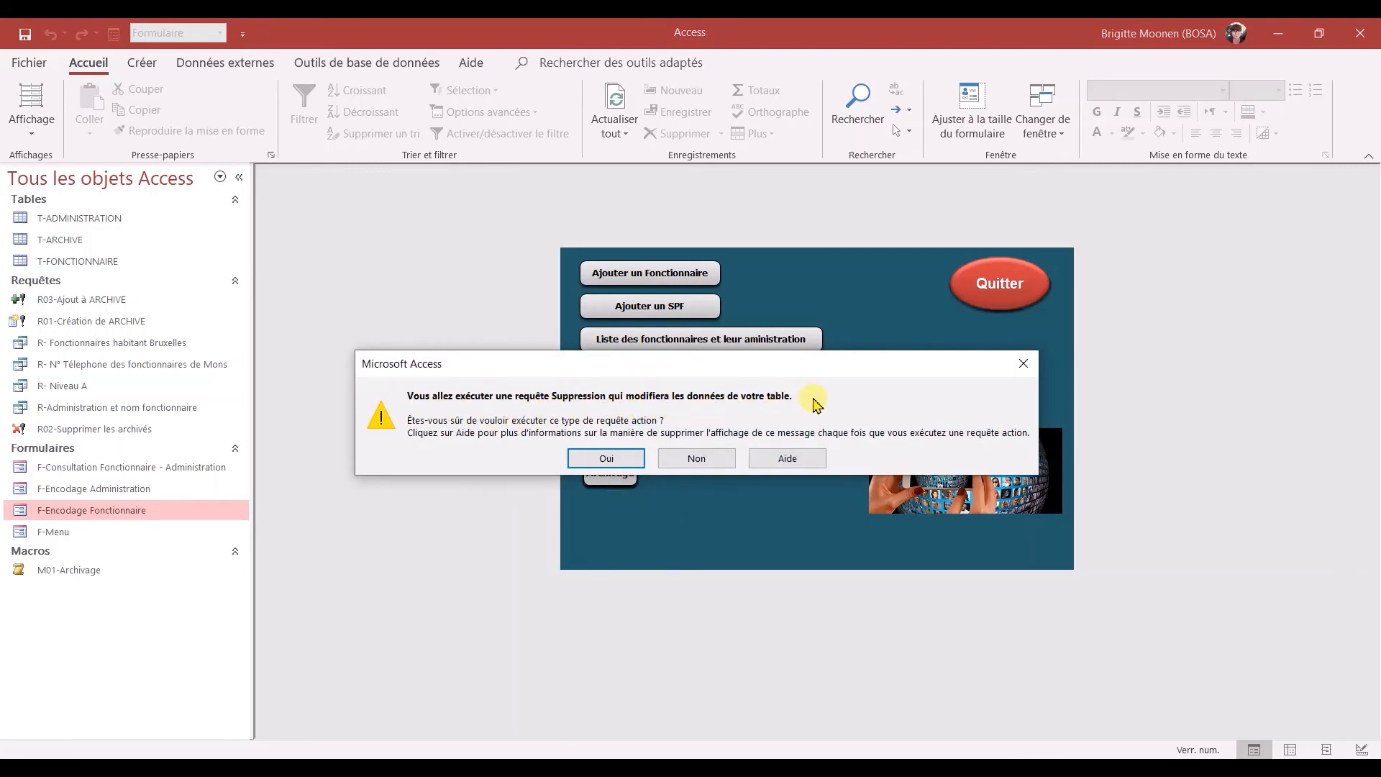
click(606, 459)
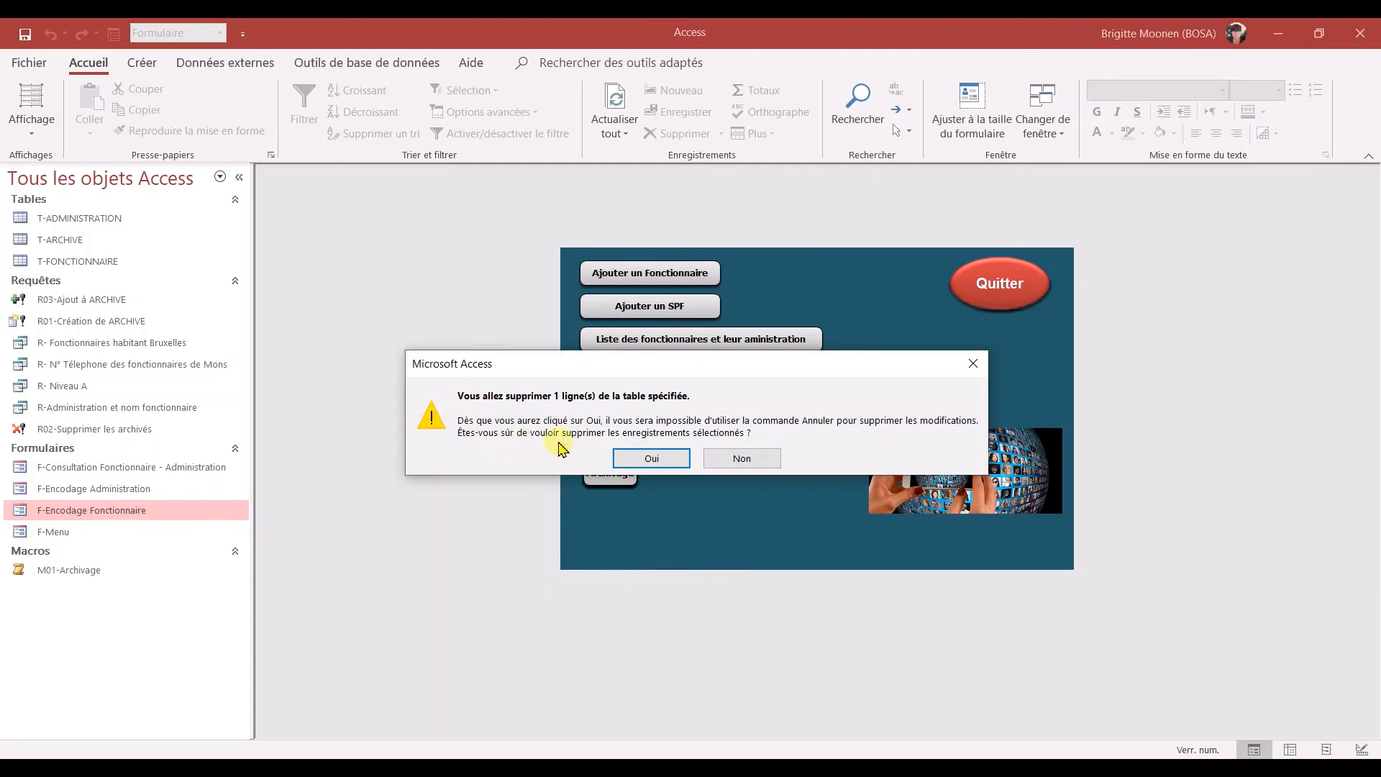
click(648, 464)
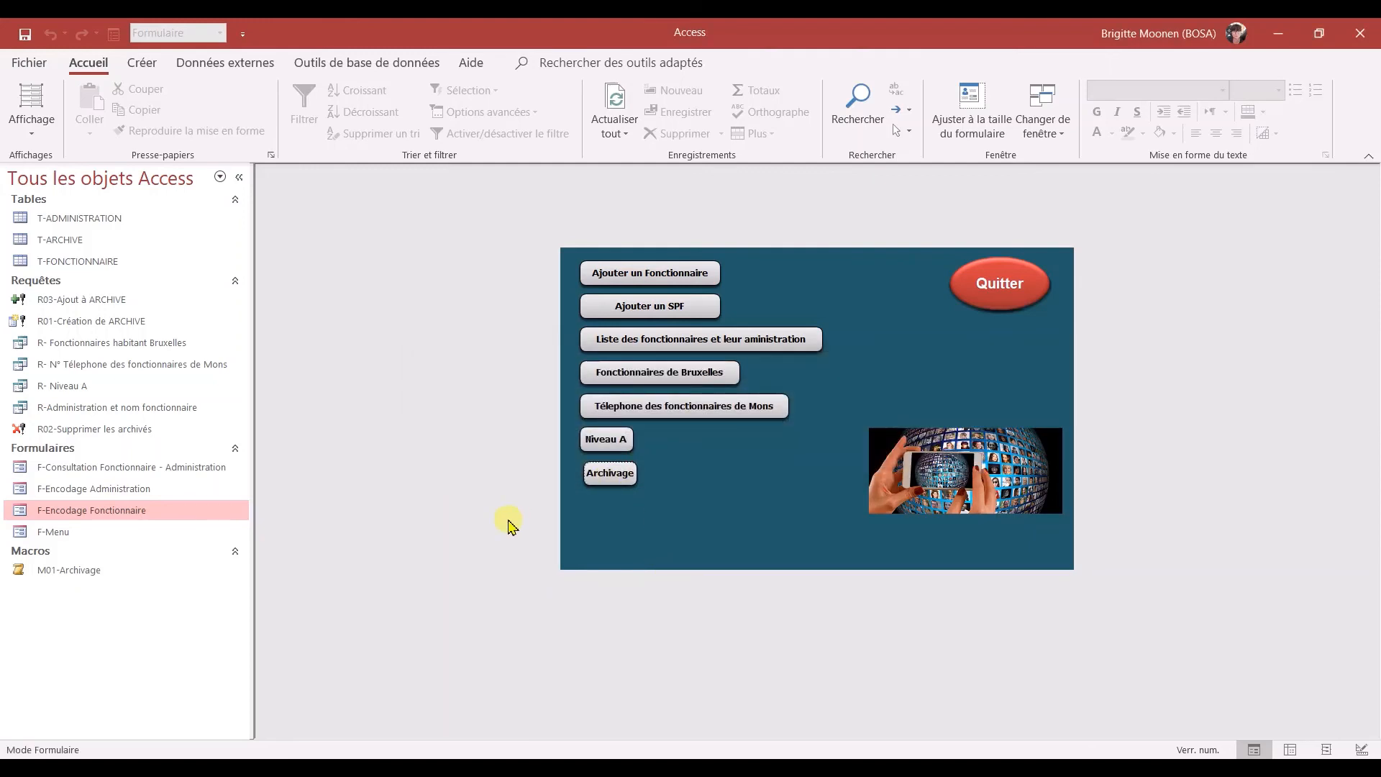
Check the T-FONCTIONNAIRE table for the departed staff member's record, close it, and examine the records in T-ARCHIVE.
double_click(131, 264)
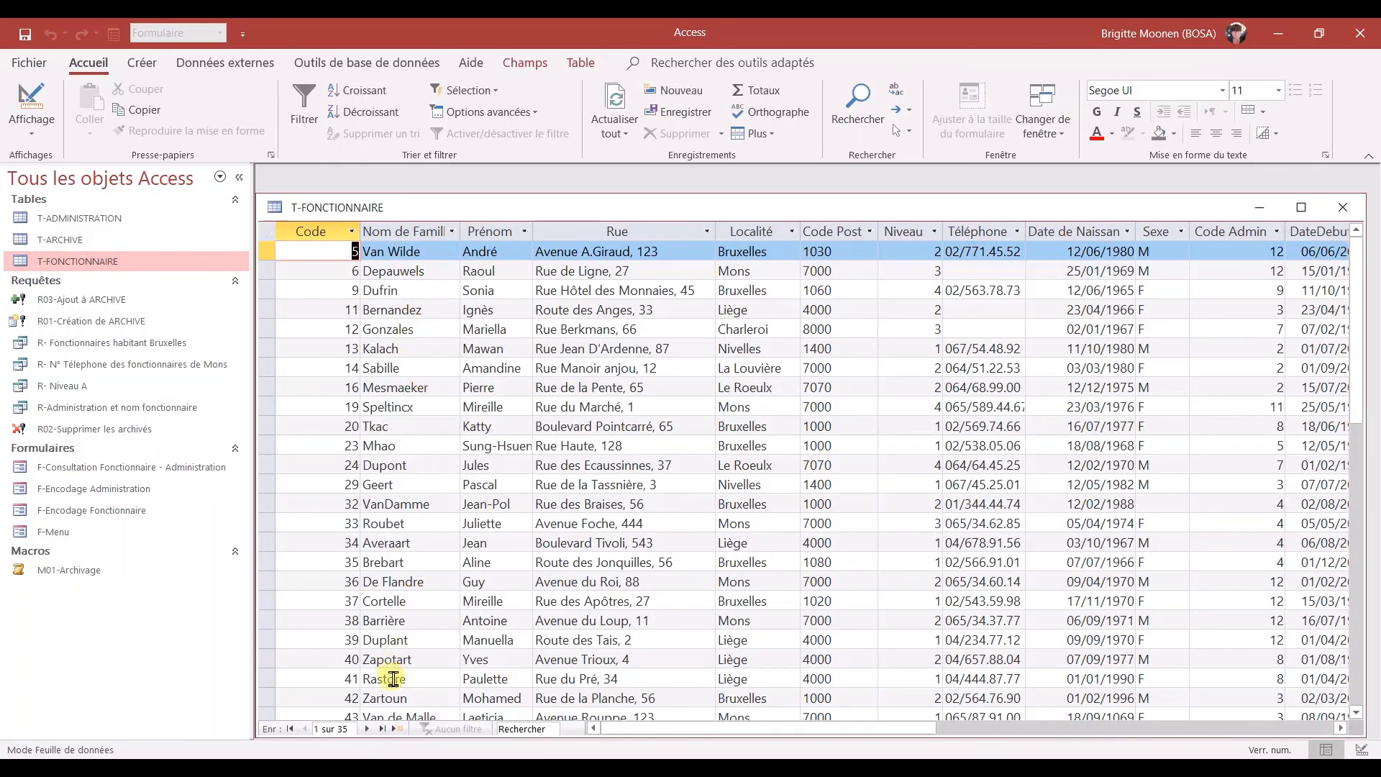
click(1343, 208)
double_click(88, 240)
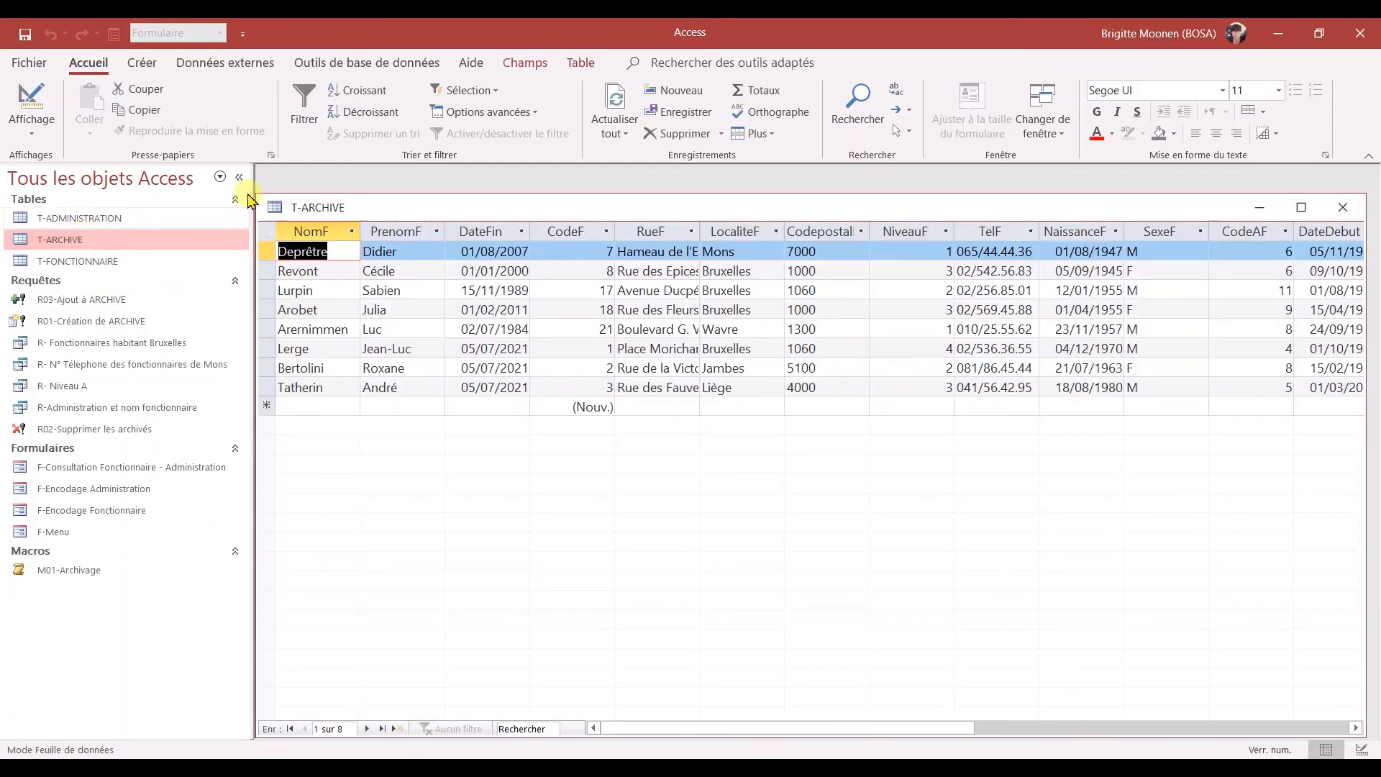